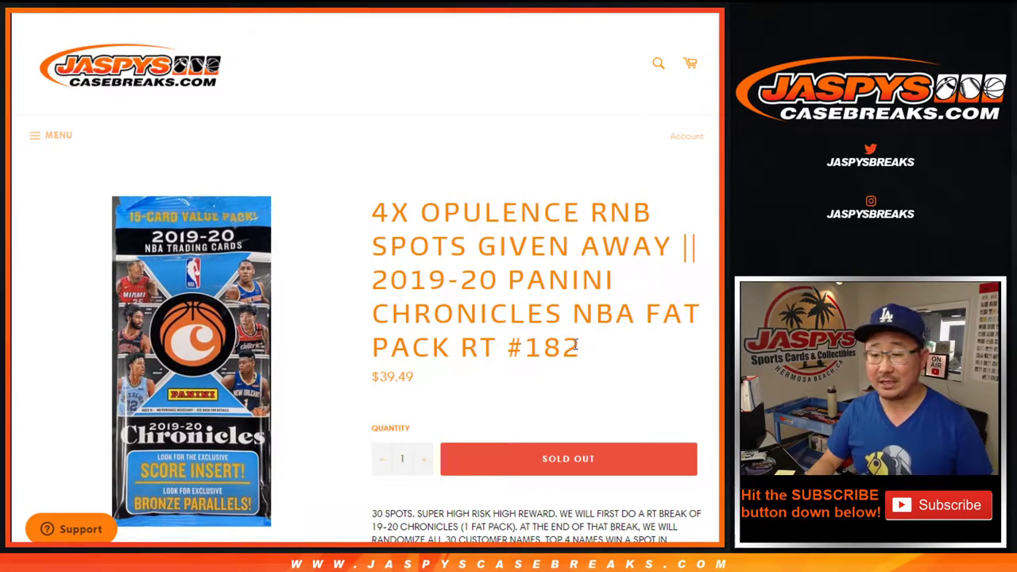
Step: Review the RT #182 break product page's title and description, scrolling through the listing
drag(384, 209, 410, 209)
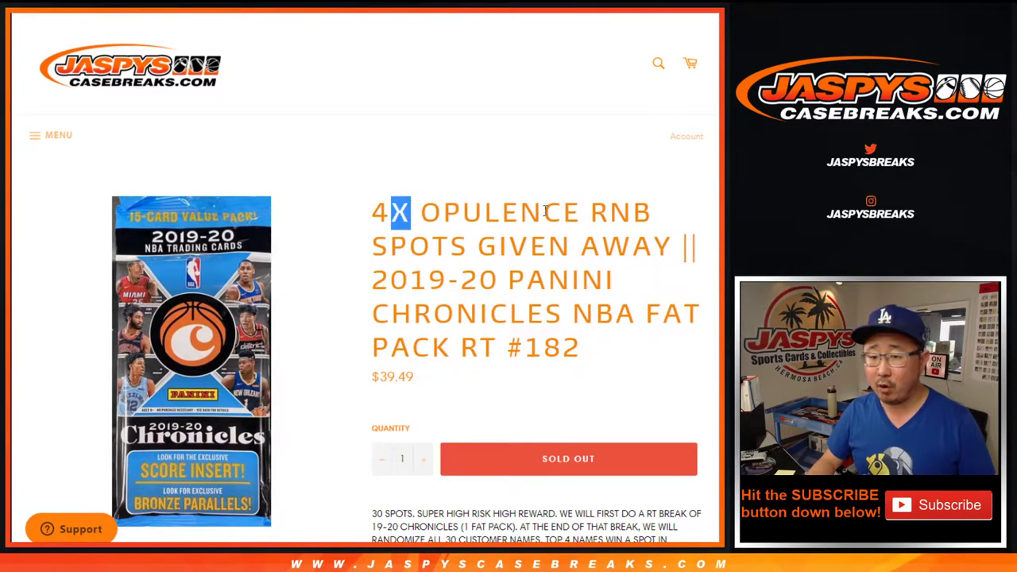
double_click(612, 211)
click(570, 215)
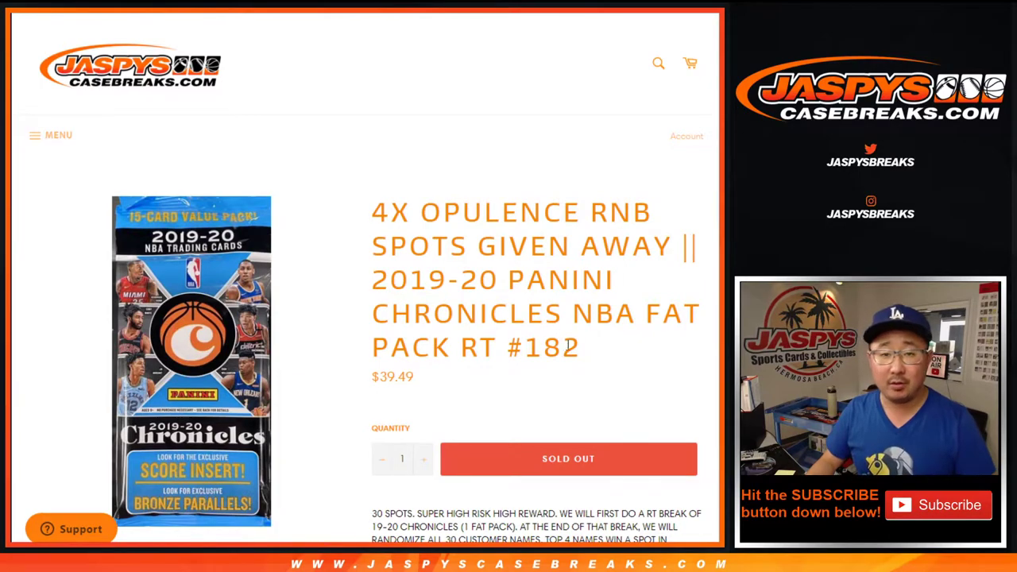
scroll(560, 350, down, 3)
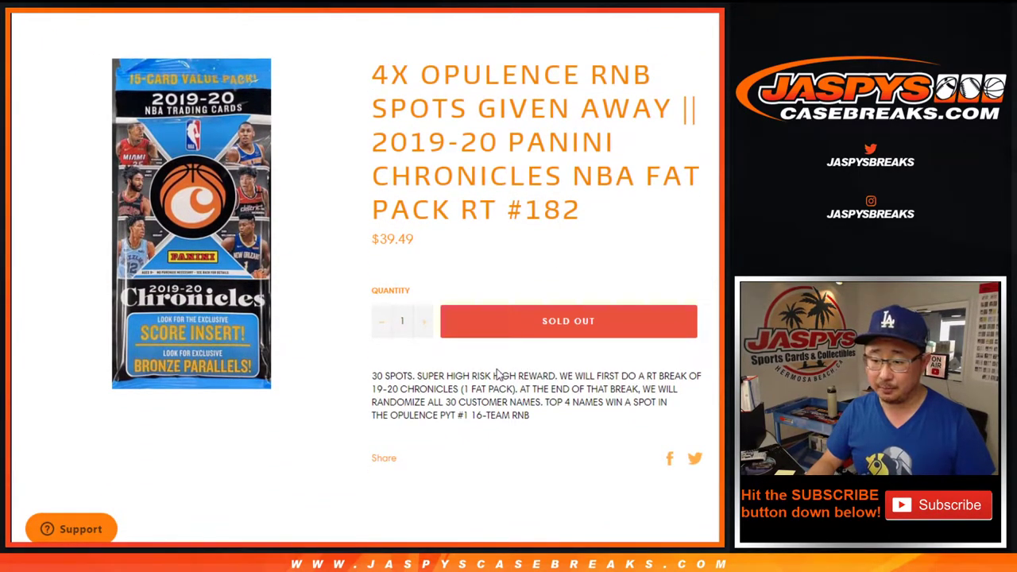
scroll(480, 359, up, 3)
Step: Check the customer-name and team randomizer tabs, then roll two dice on the Dice Roller
click(346, 4)
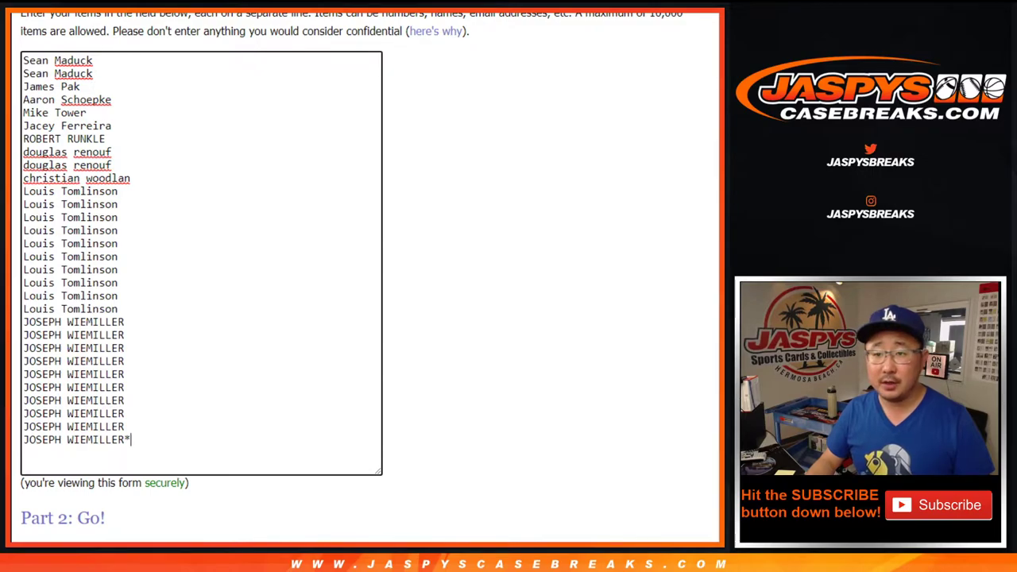
key(ctrl+Tab)
scroll(317, 255, down, 7)
scroll(318, 254, up, 7)
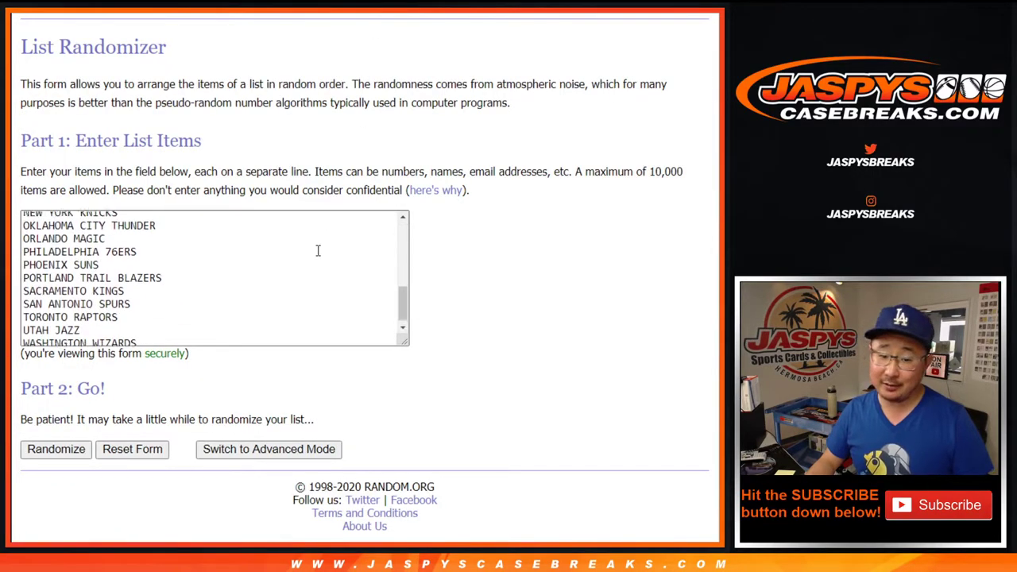
key(ctrl+Tab)
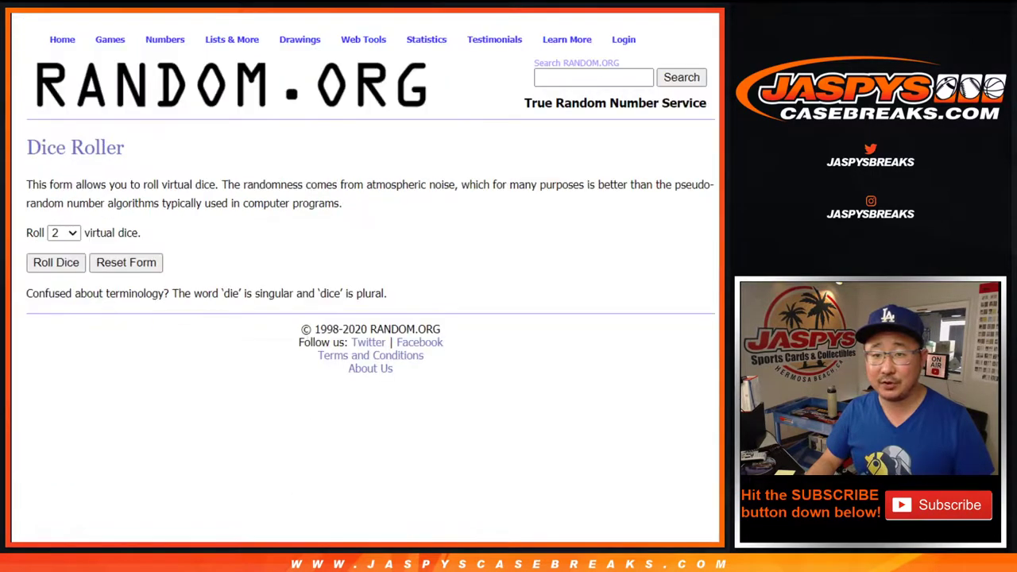
click(56, 264)
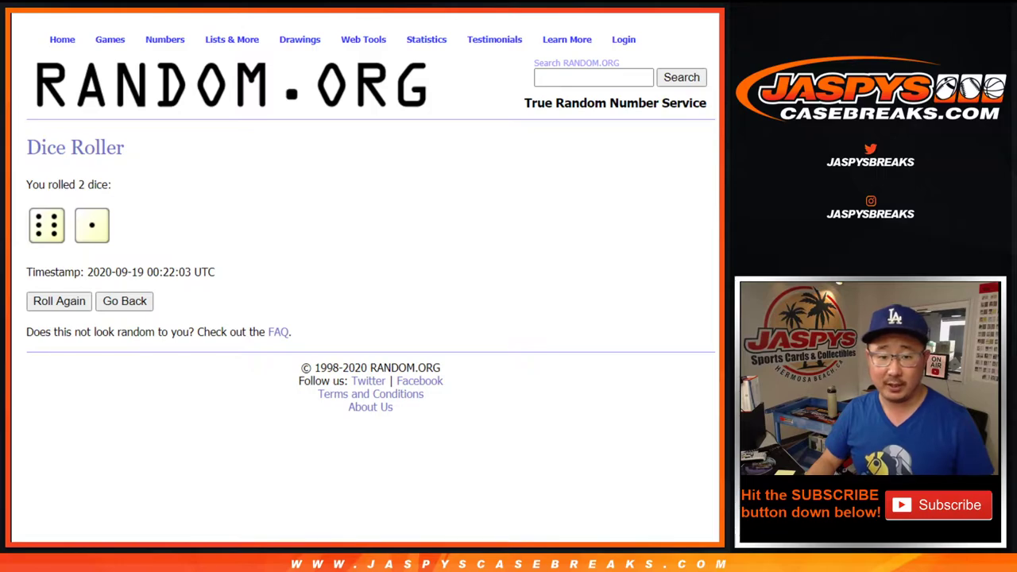
Step: Shuffle the 30 customer names in the List Randomizer seven times
key(ctrl+Tab)
scroll(325, 332, down, 2)
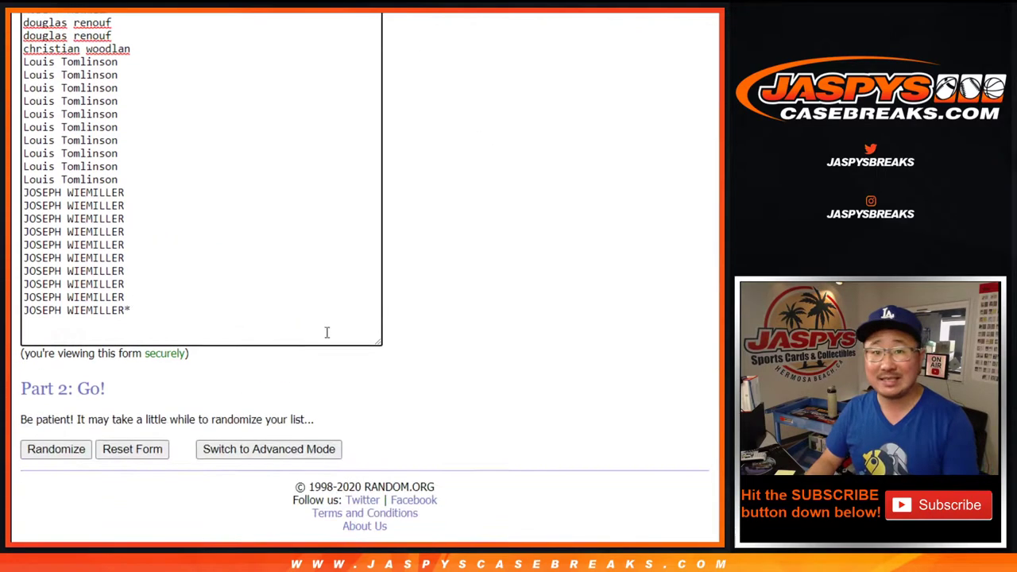
click(55, 448)
scroll(36, 458, down, 5)
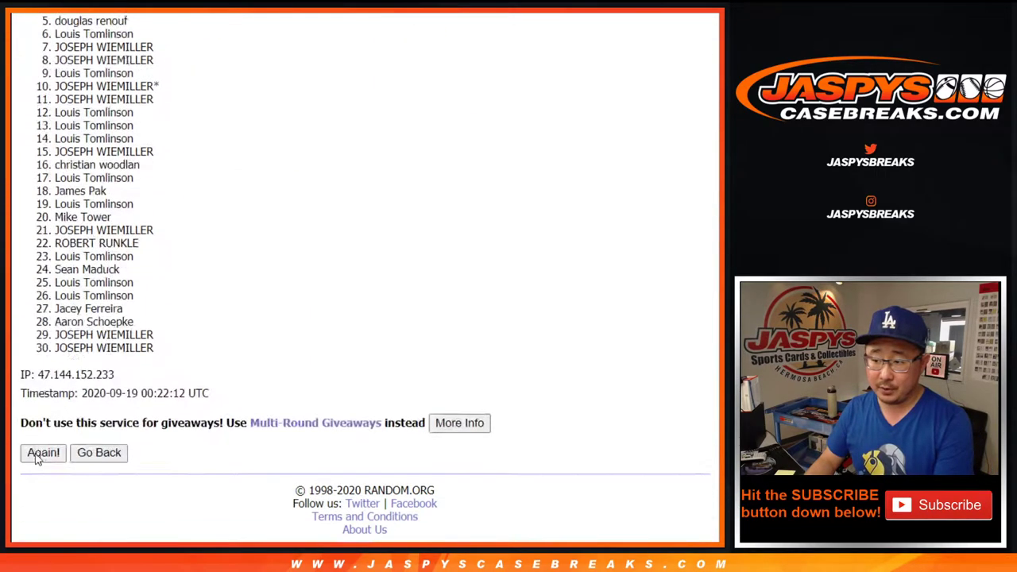
click(41, 449)
scroll(35, 458, down, 5)
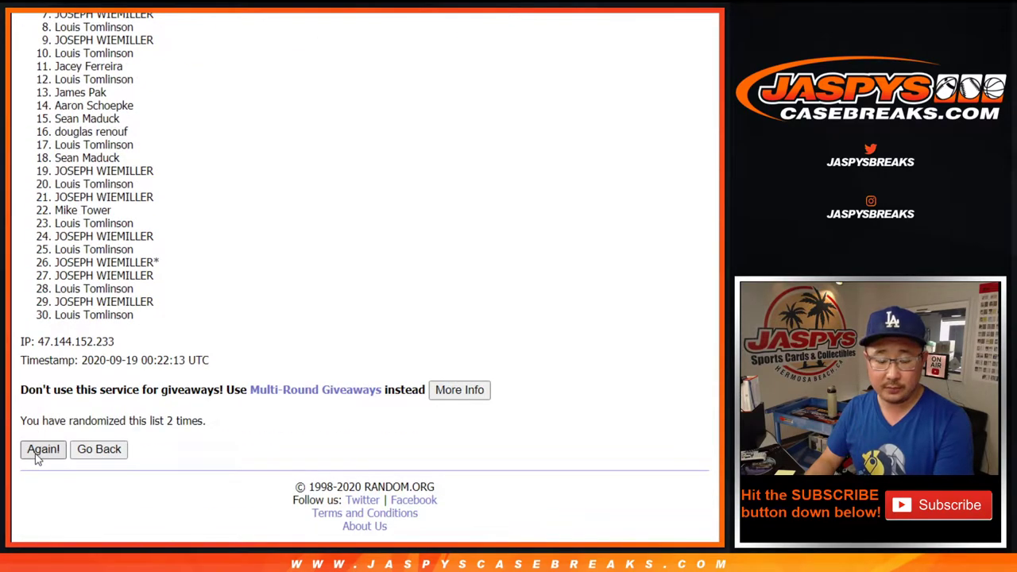
click(36, 456)
scroll(36, 458, down, 5)
click(36, 456)
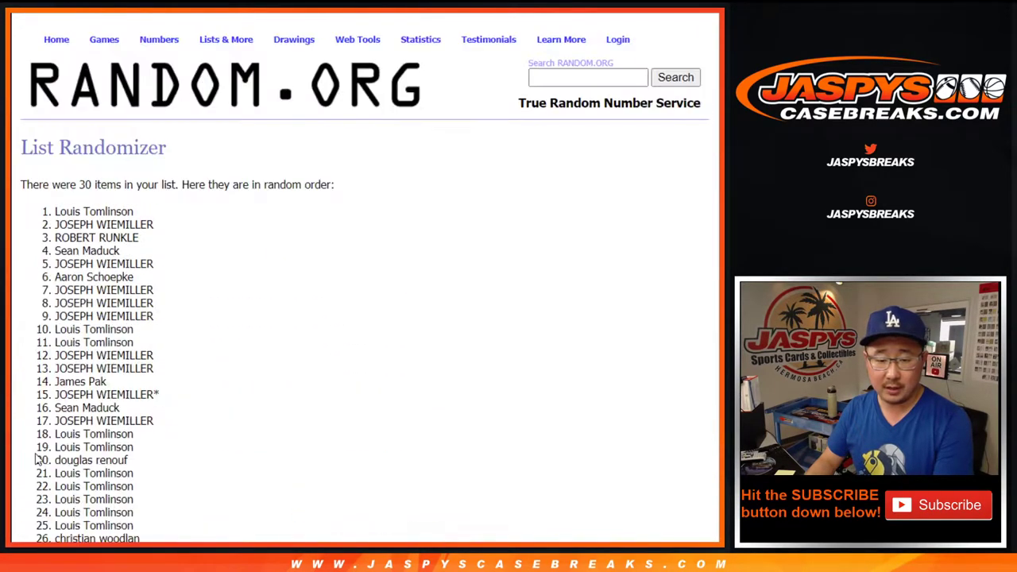
scroll(36, 458, down, 4)
click(35, 456)
scroll(35, 458, down, 5)
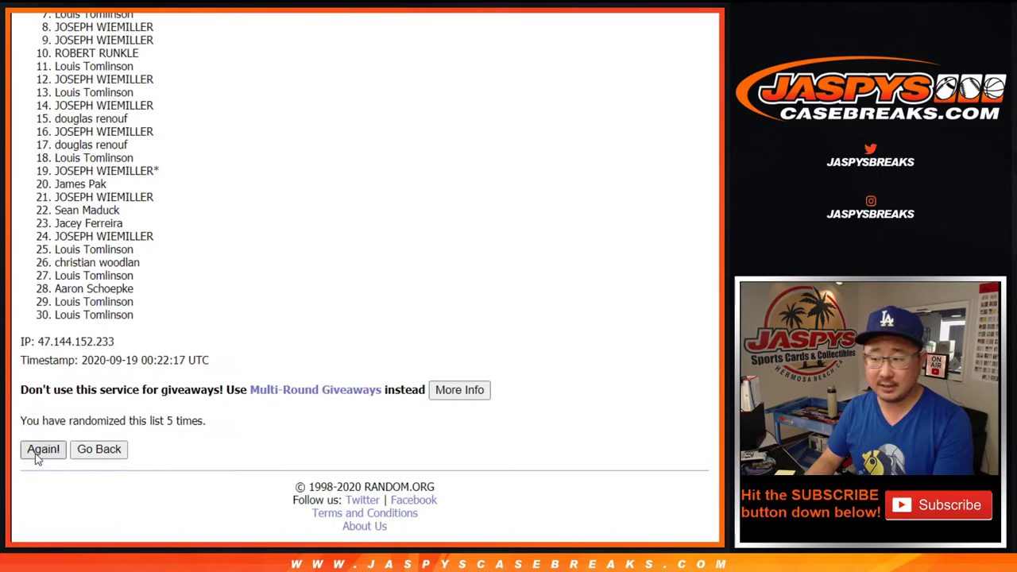
click(36, 456)
scroll(36, 459, down, 5)
click(43, 449)
scroll(227, 326, down, 5)
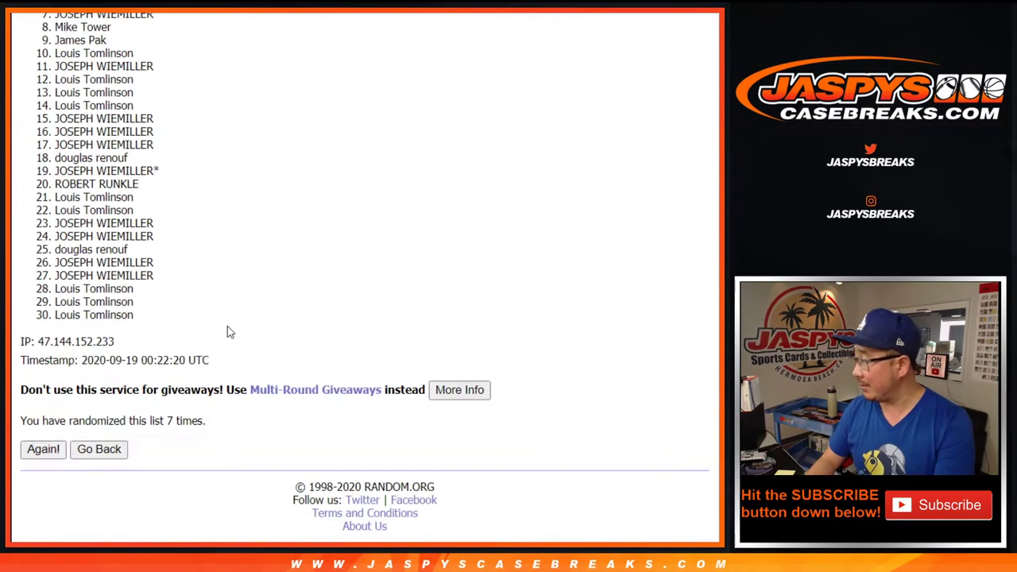
scroll(141, 328, up, 3)
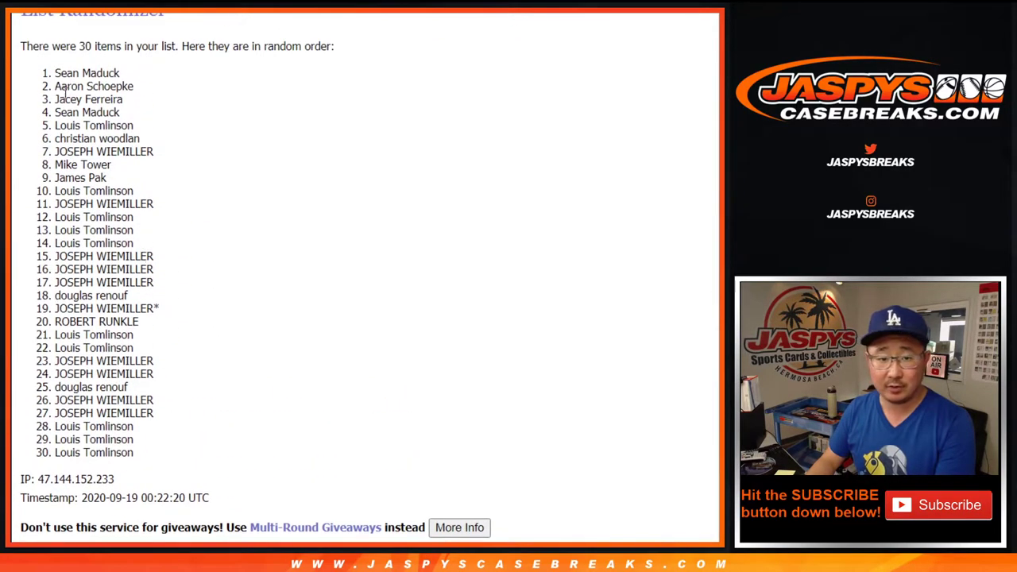
Step: Copy the 30 shuffled customer names and paste them into column A starting at A1
drag(55, 73, 153, 455)
scroll(186, 391, down, 2)
scroll(186, 388, up, 2)
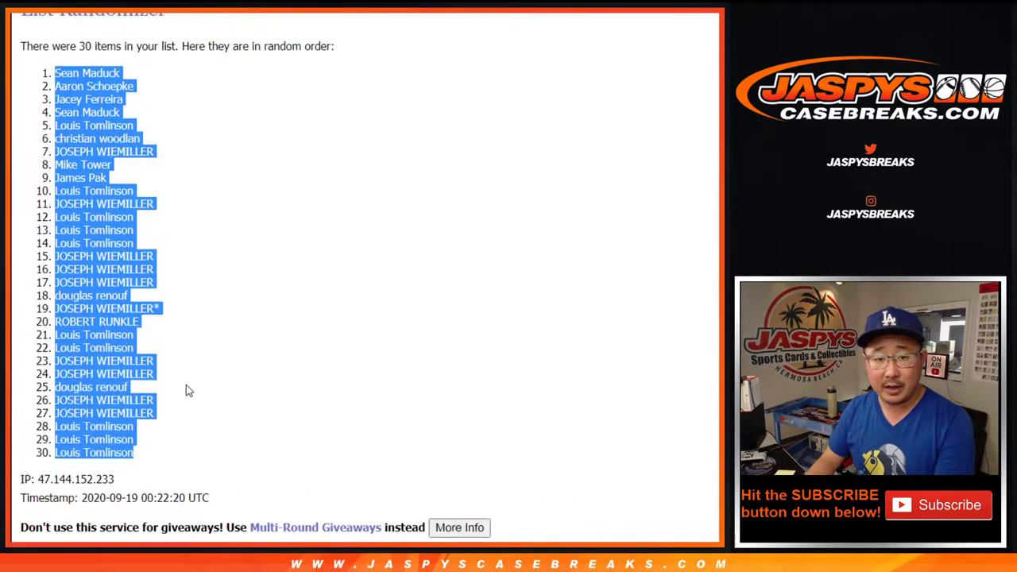
scroll(186, 384, down, 3)
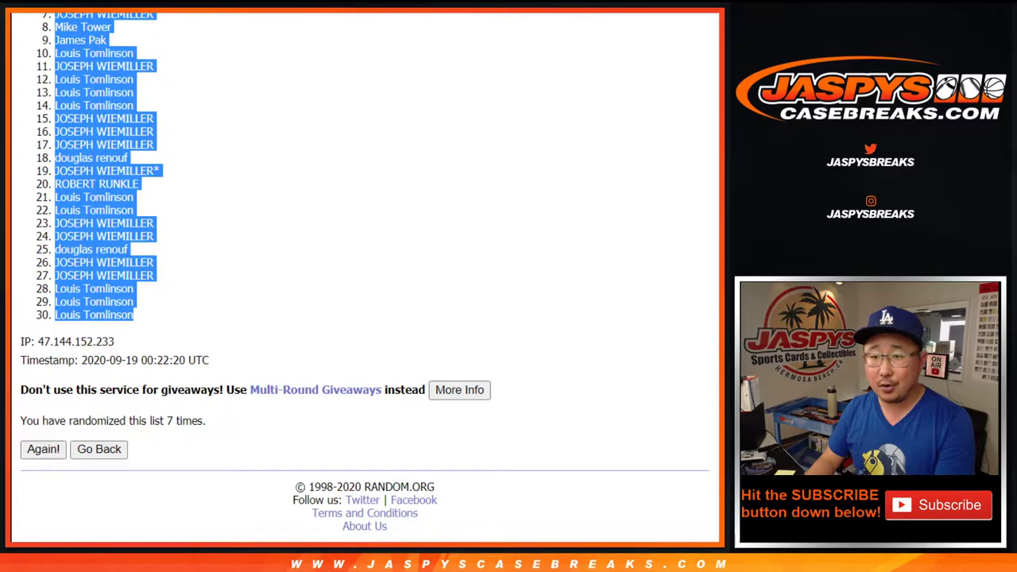
key(alt+Tab)
right_click(92, 127)
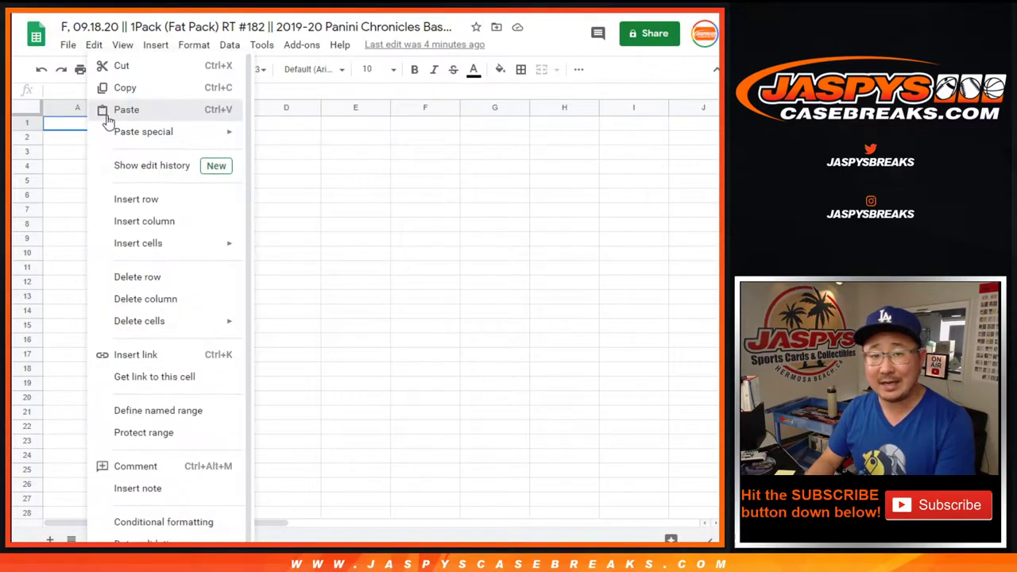
click(102, 106)
scroll(169, 262, down, 1)
scroll(166, 286, down, 2)
scroll(171, 290, up, 3)
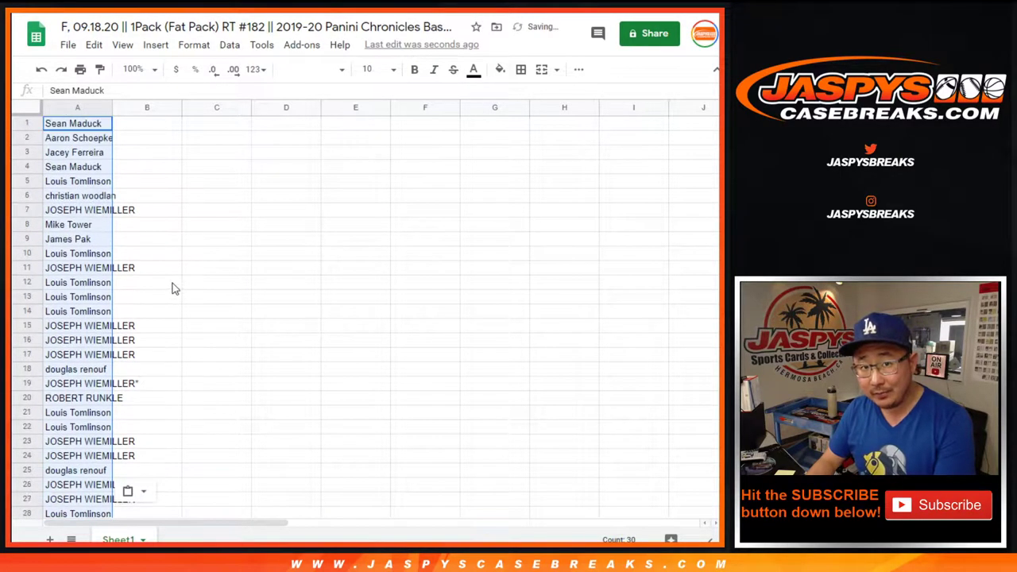
Step: Shuffle the 30 NBA team names in the team List Randomizer seven times
key(alt+Tab)
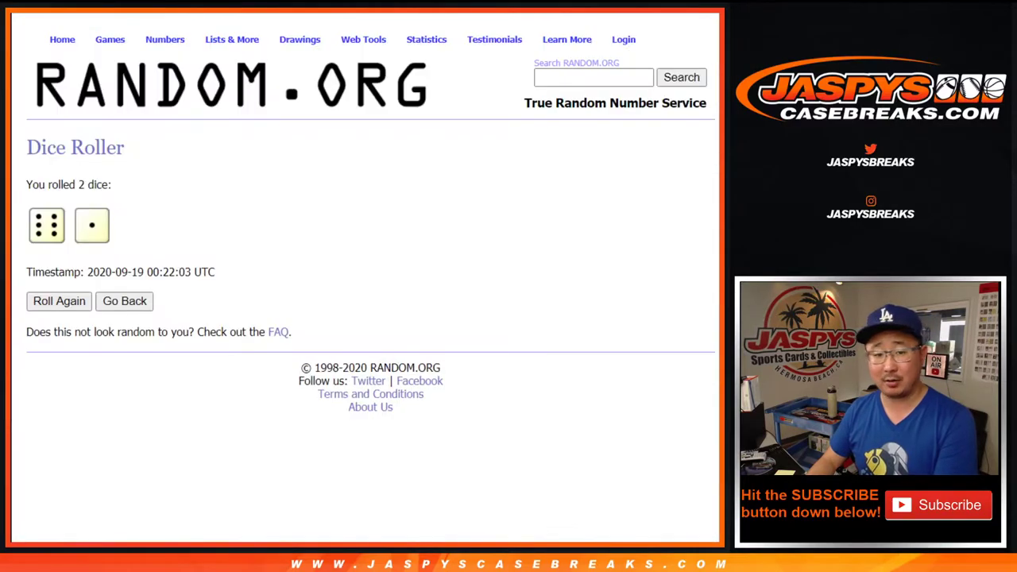
key(alt+Tab)
key(ctrl+v)
click(41, 447)
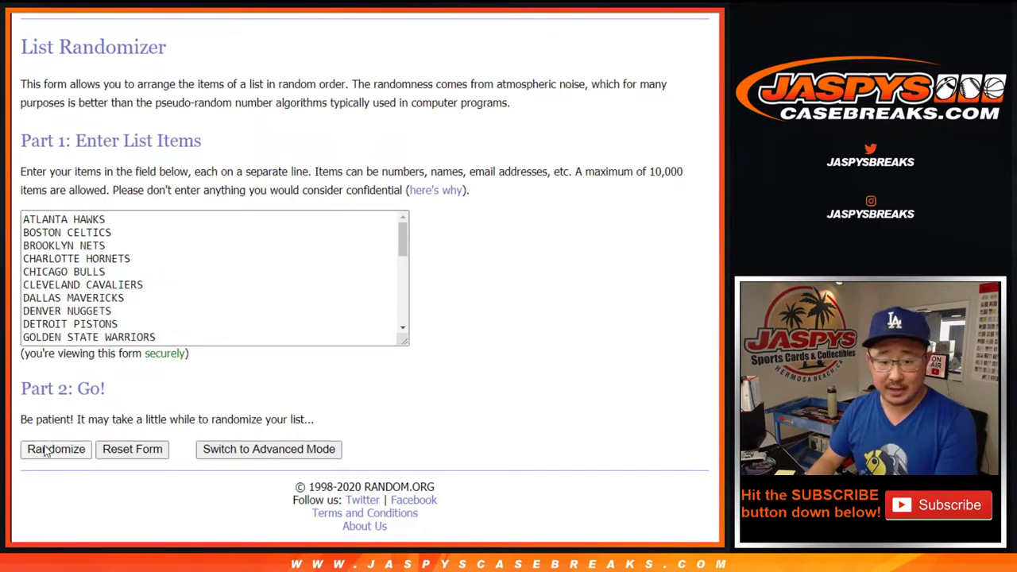
scroll(46, 450, down, 5)
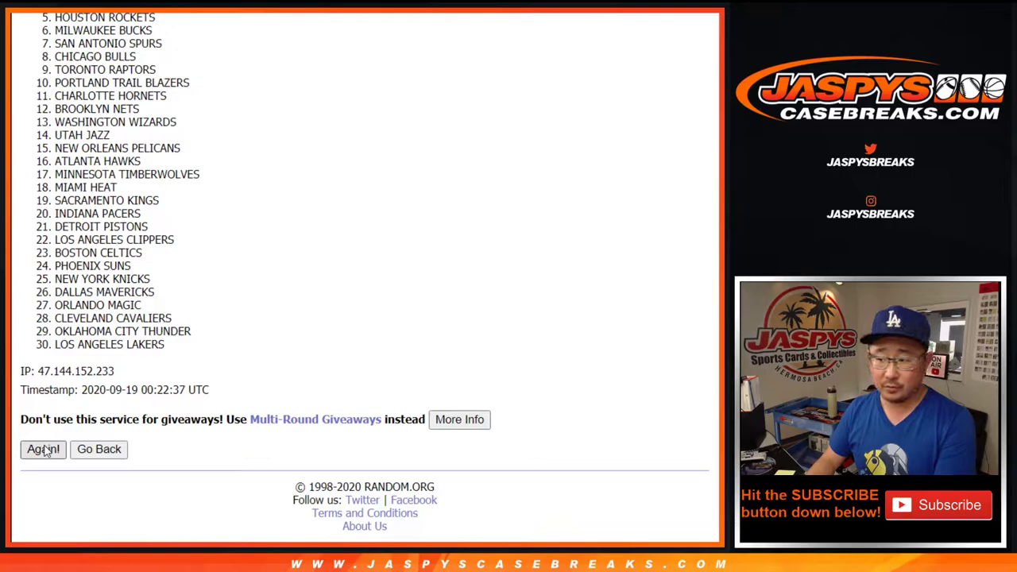
click(43, 449)
click(43, 449)
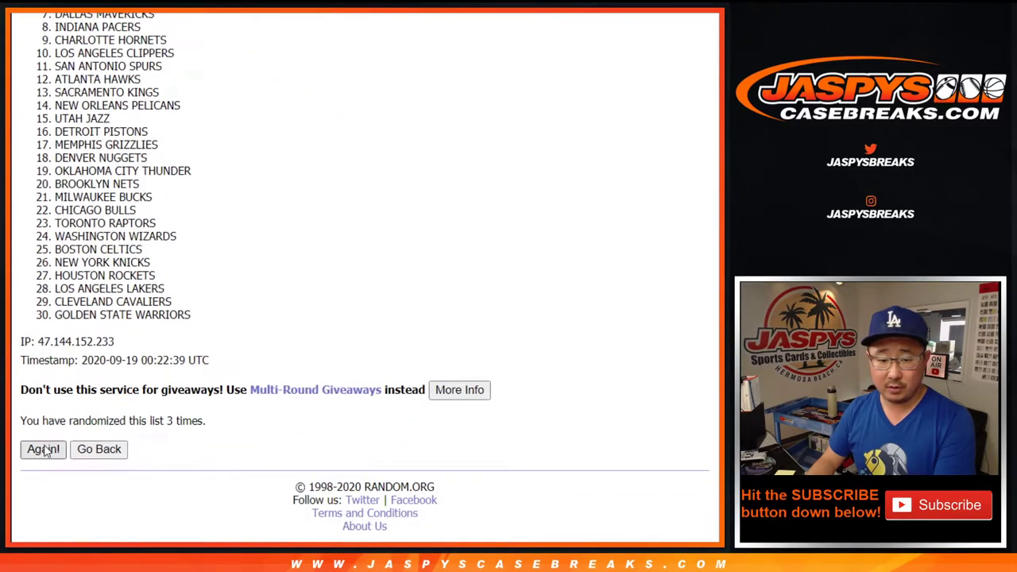
click(44, 450)
click(43, 449)
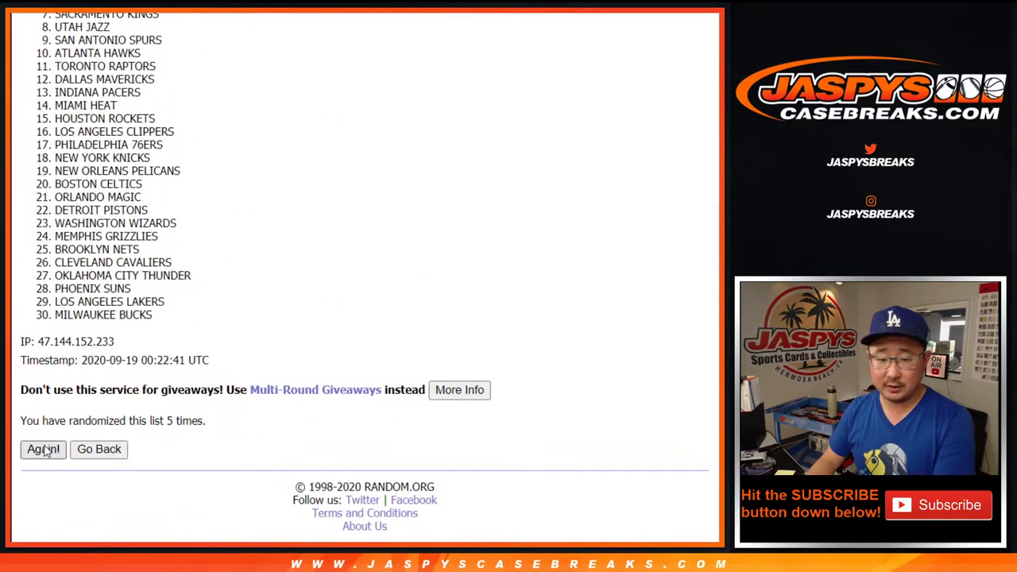
click(44, 450)
click(44, 450)
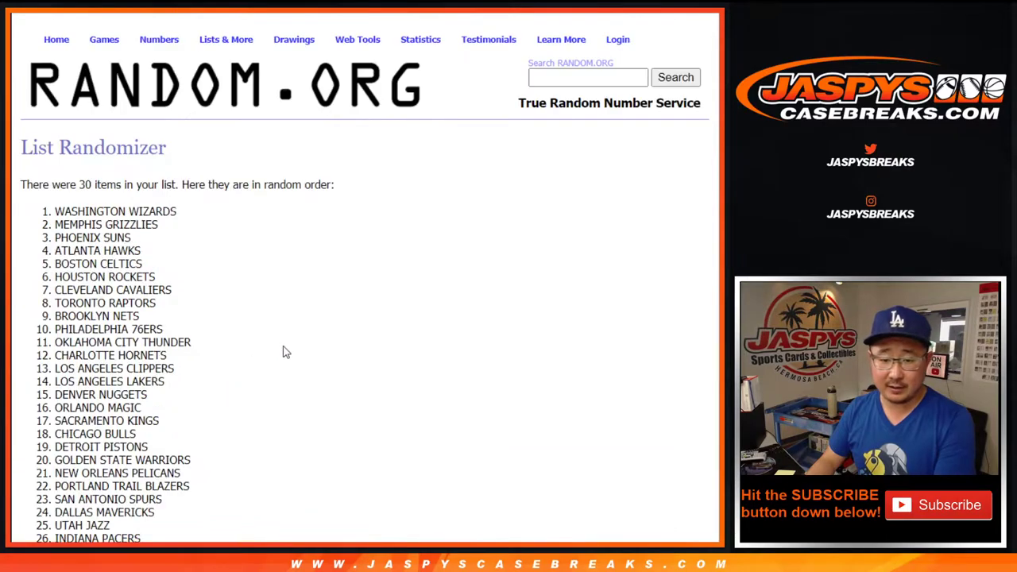
Step: Select all 30 shuffled teams, Washington Wizards through Minnesota Timberwolves, for copying
scroll(244, 359, up, 3)
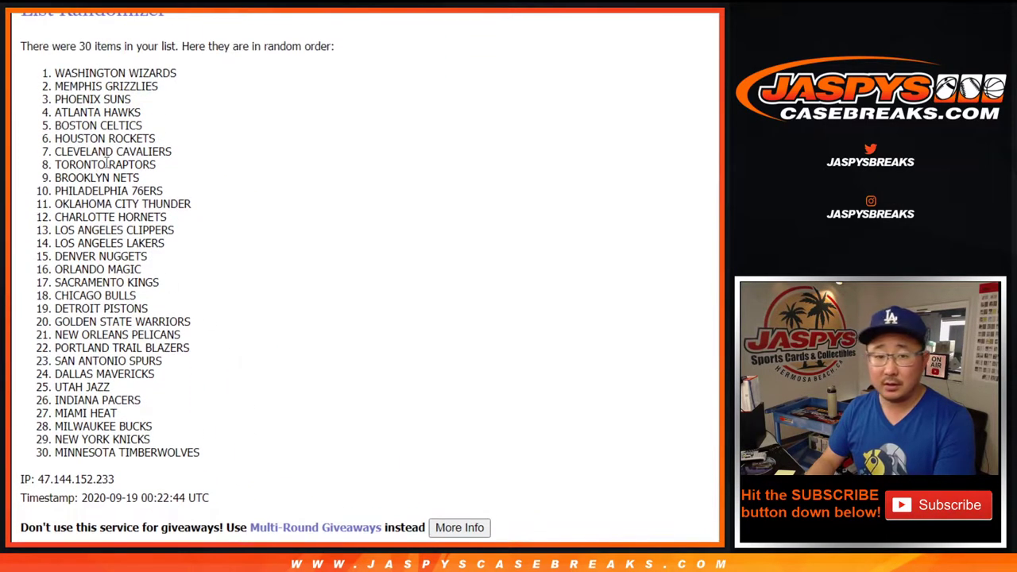
drag(58, 70, 197, 439)
key(ctrl+c)
scroll(413, 235, down, 2)
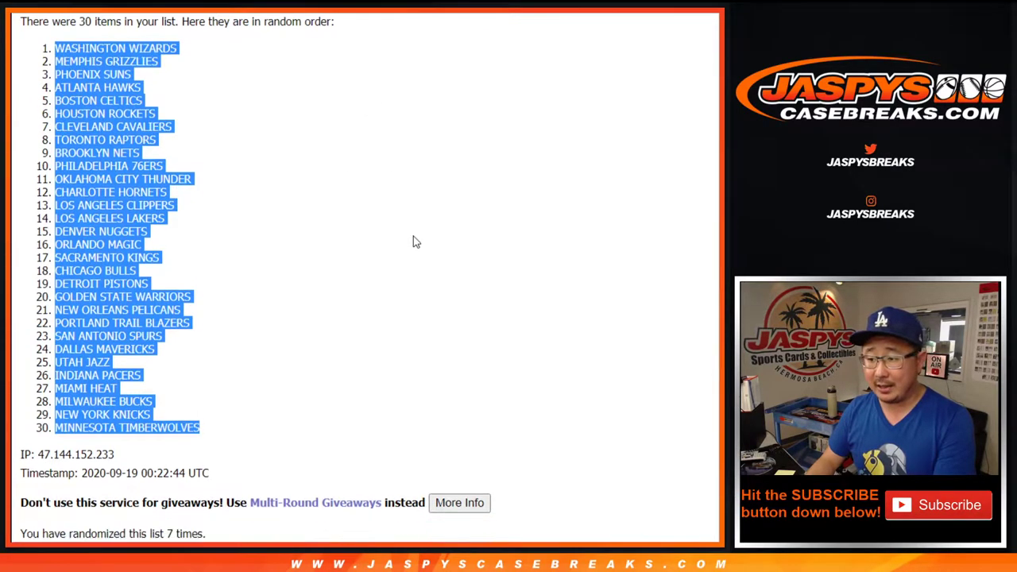
Step: Paste the shuffled team list into column B starting at B1
key(ctrl+Tab)
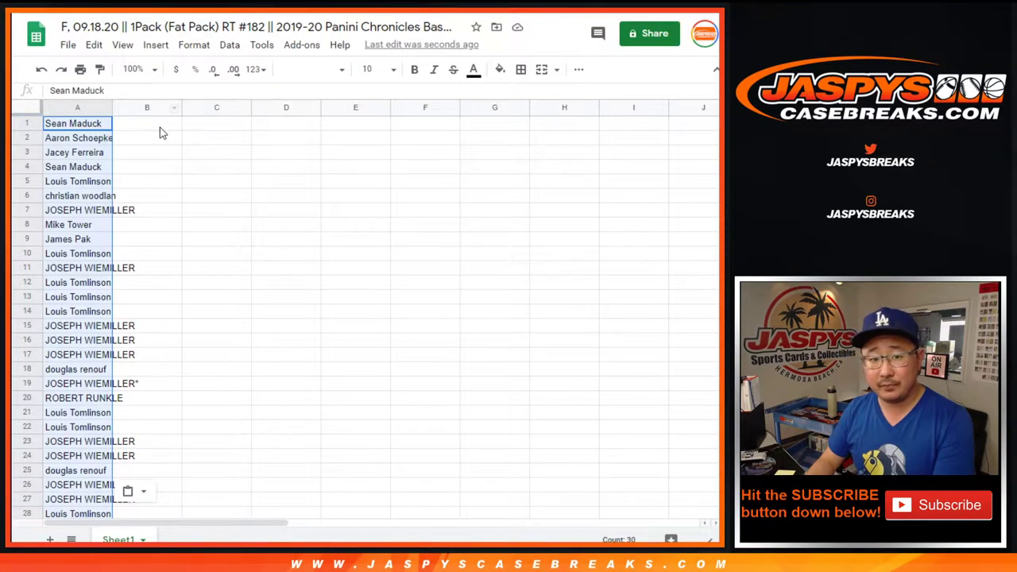
right_click(159, 126)
click(195, 109)
Step: Set the whole sheet's font to Helvetica Neue, size 12
click(29, 108)
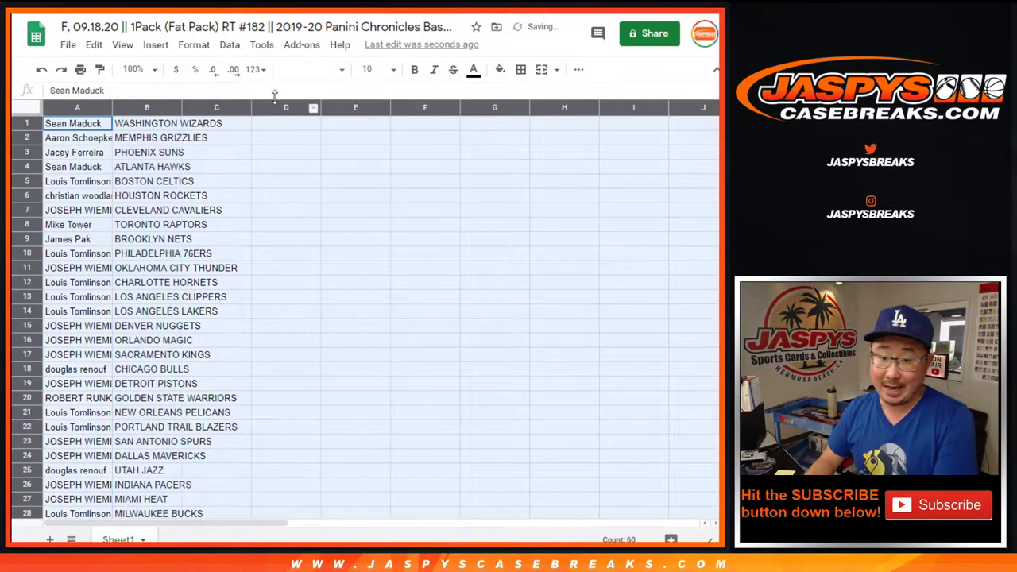
click(314, 70)
click(352, 208)
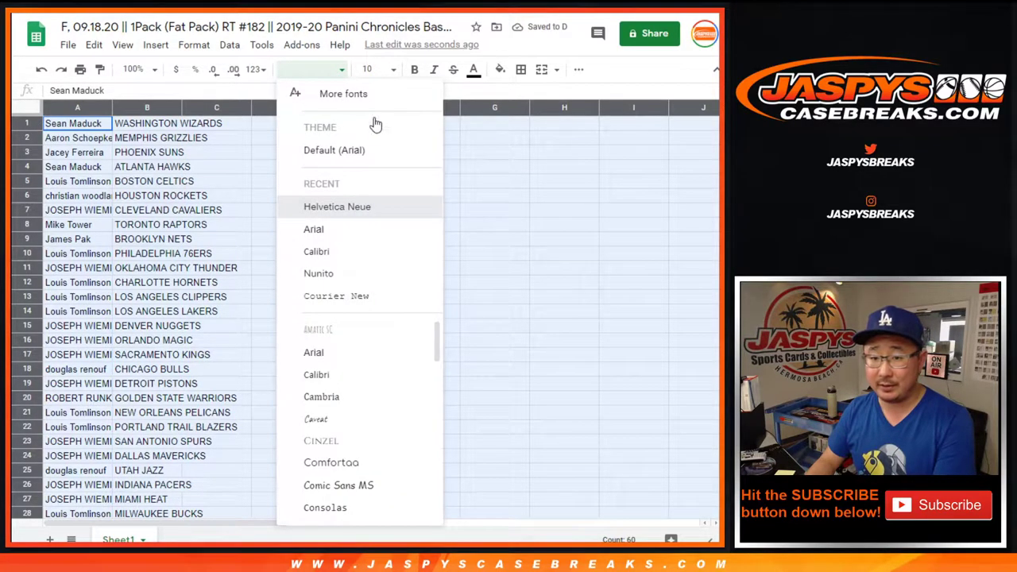
click(374, 69)
click(371, 225)
Step: Zoom the sheet to 125% and auto-fit columns A and B to their contents
click(135, 69)
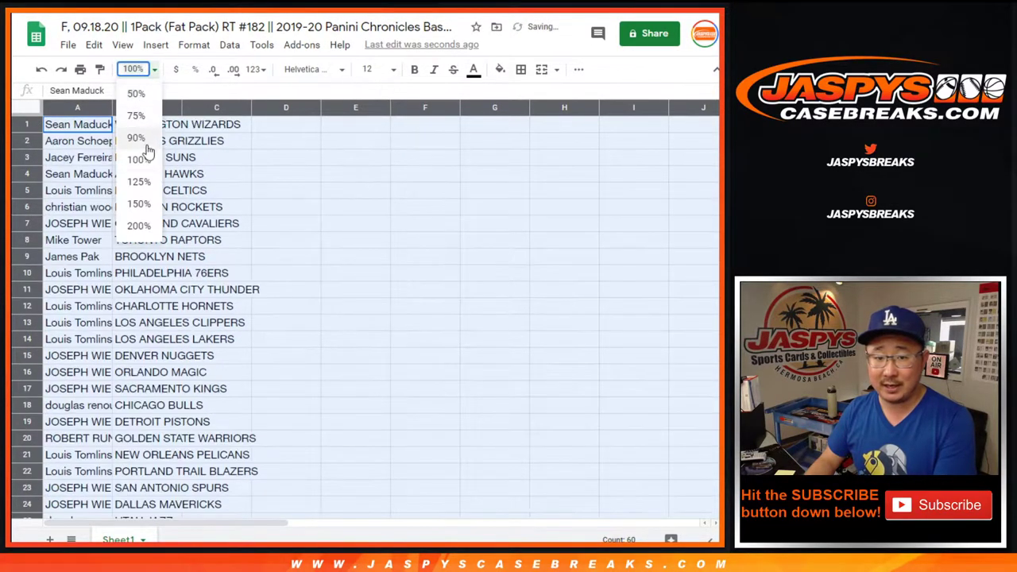
click(137, 184)
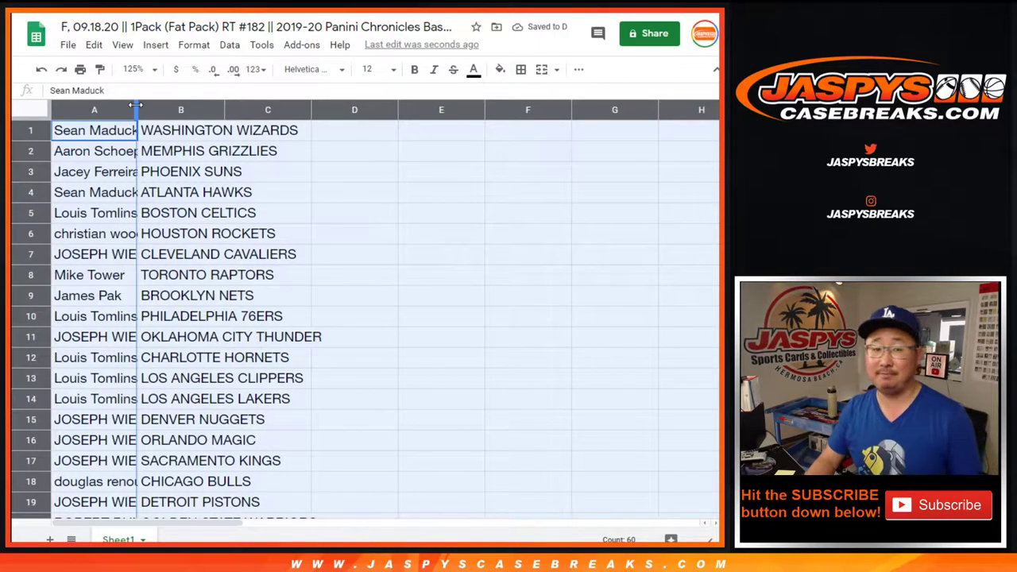
double_click(137, 114)
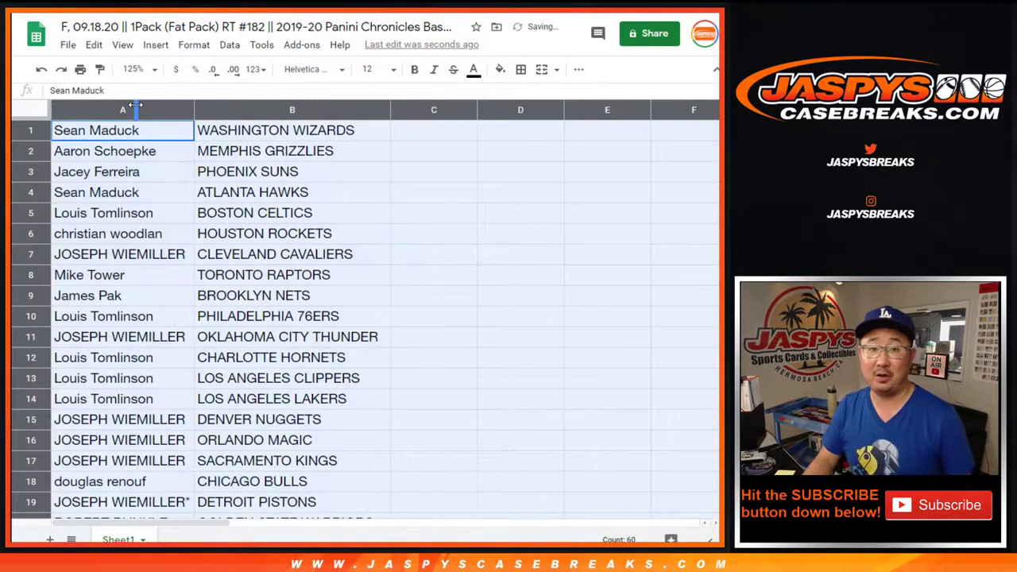
Step: Review the pairings by selecting A1:B15, then A16:B30
shift+click(244, 426)
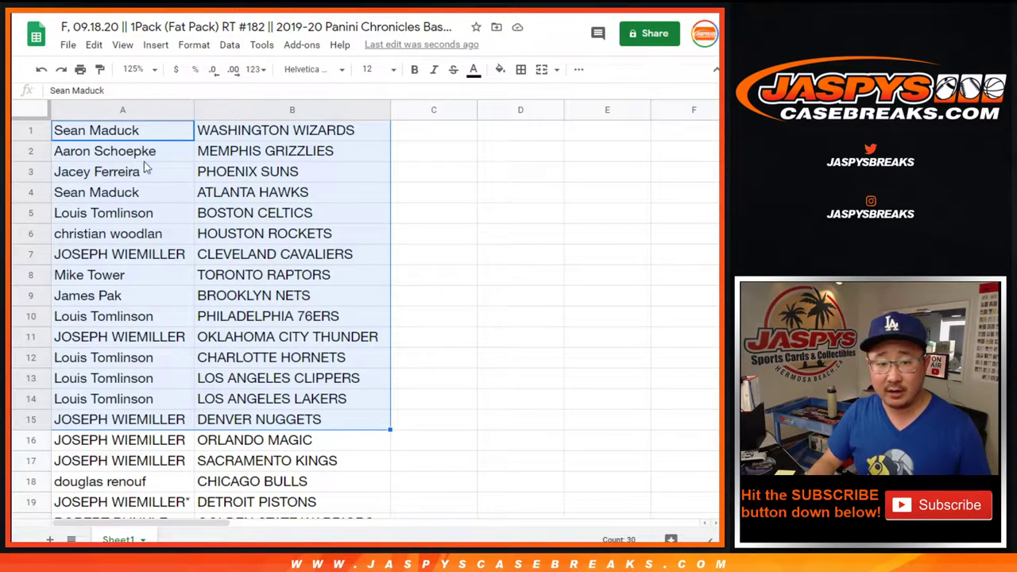
scroll(270, 397, down, 4)
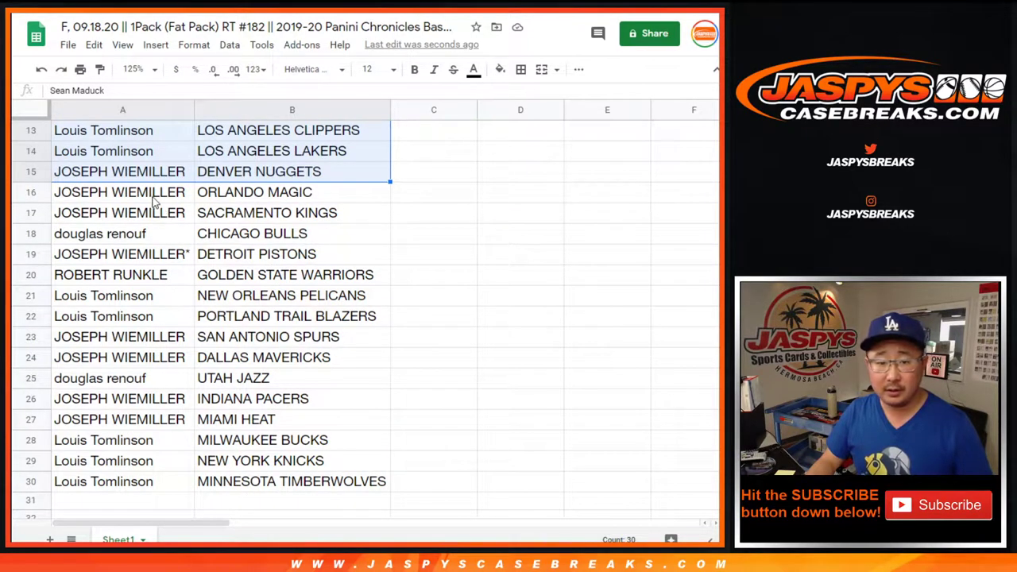
click(155, 202)
shift+click(261, 481)
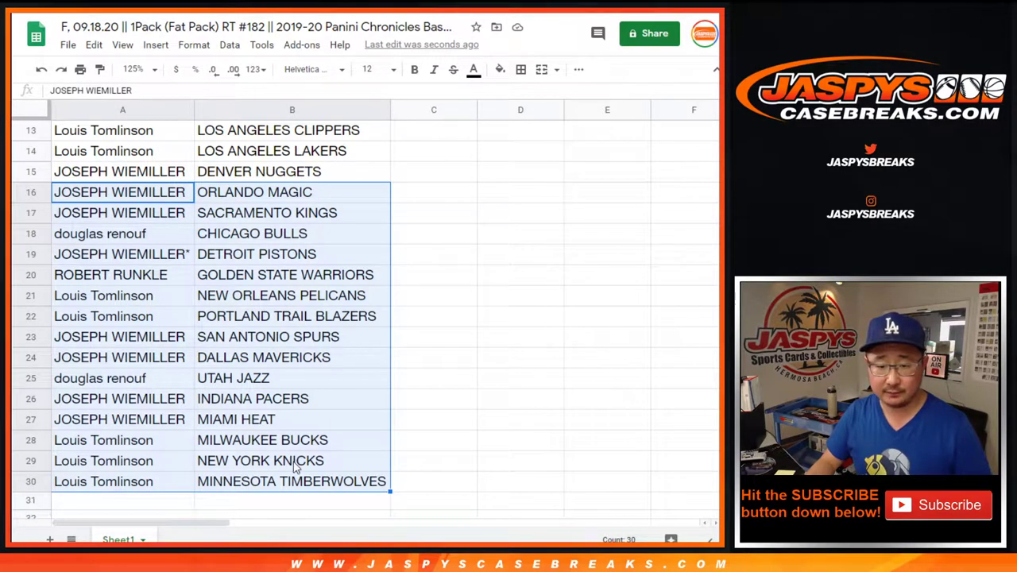
scroll(295, 466, up, 4)
Step: Zoom to 80% and sort the sheet by column B, A→Z
click(135, 69)
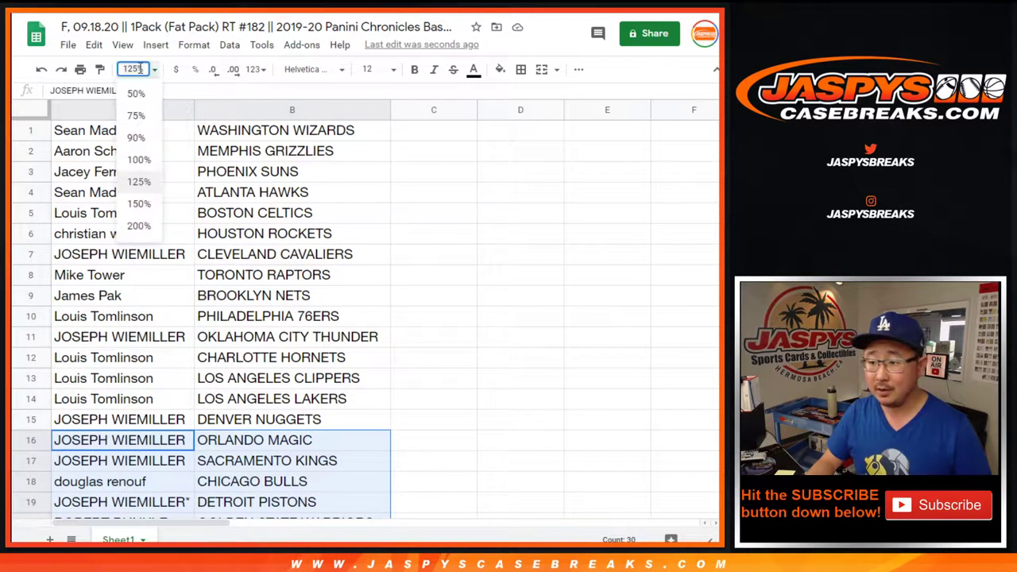
text(80)
key(Return)
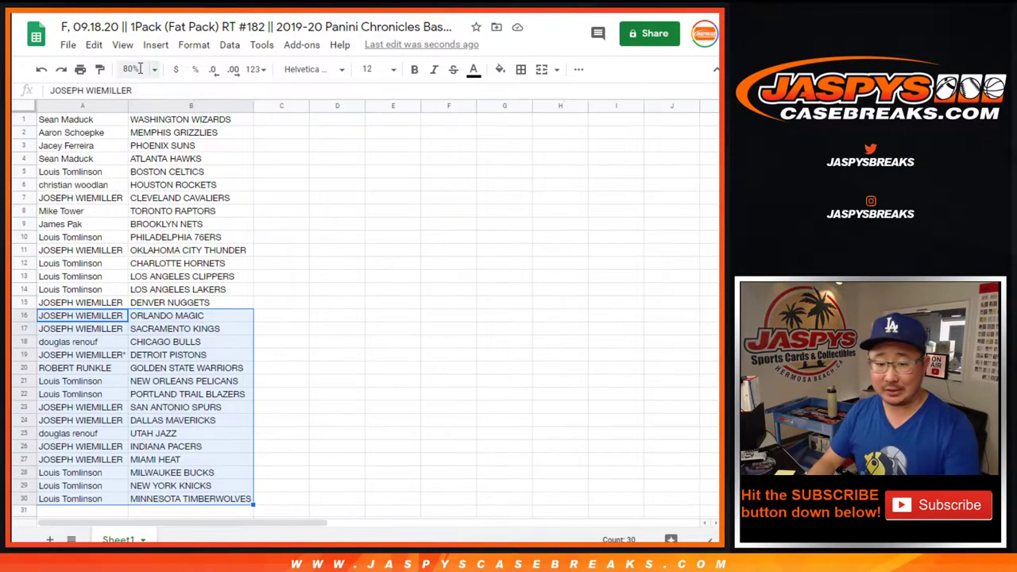
click(181, 107)
click(231, 45)
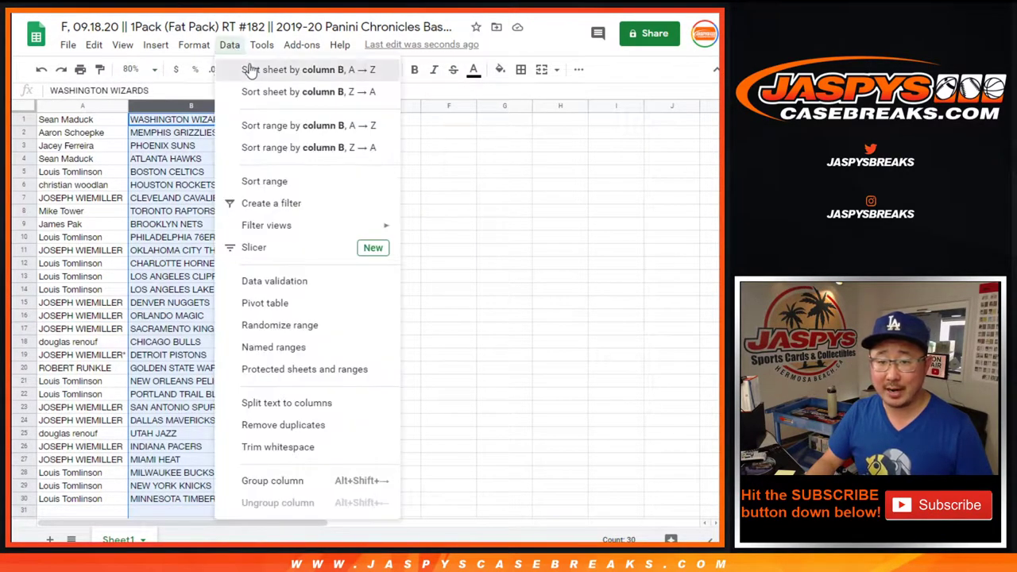
click(252, 68)
Step: Apply all borders and centre alignment to the name and team columns
click(104, 147)
click(521, 69)
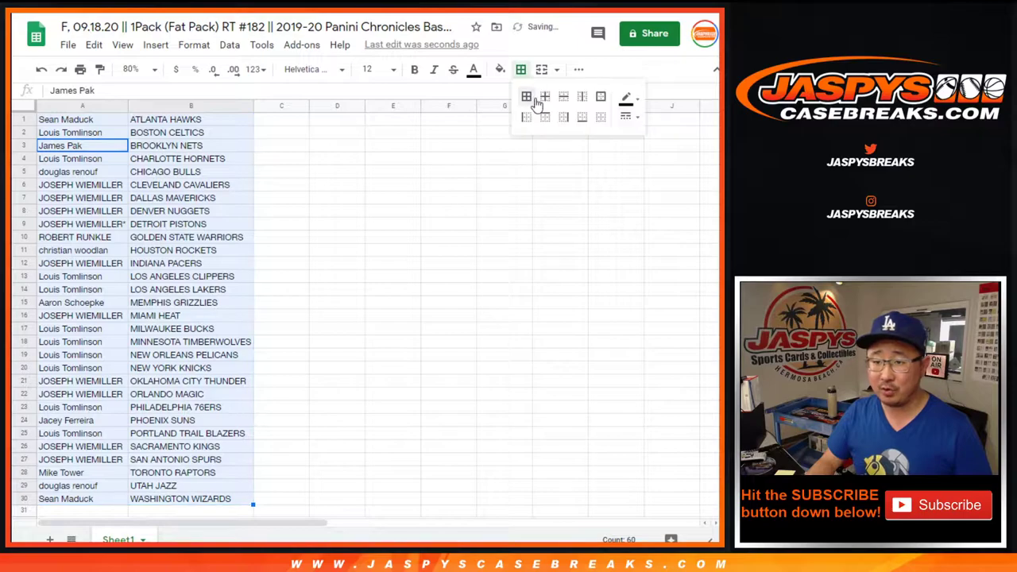
click(531, 101)
click(578, 69)
click(373, 95)
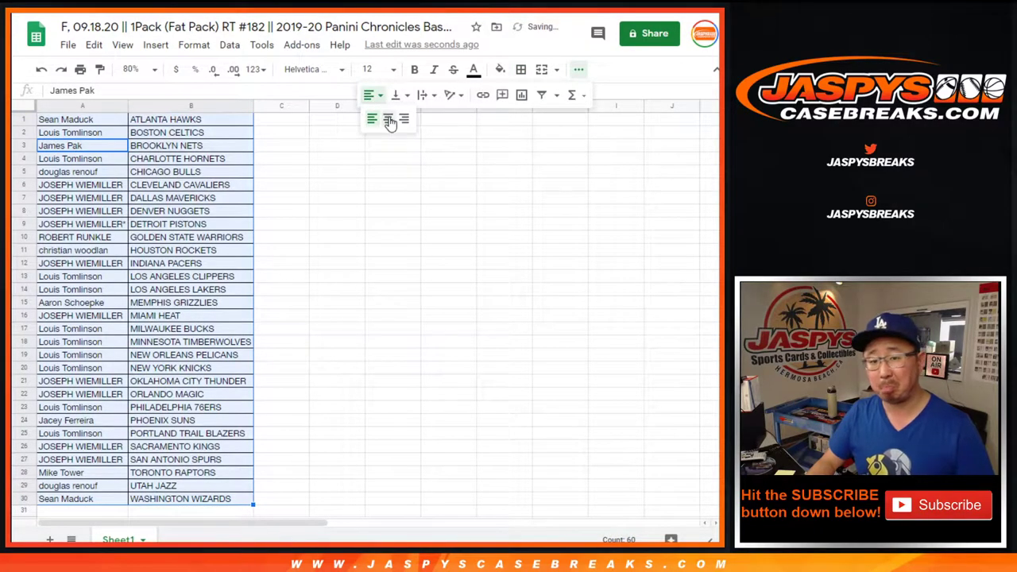
click(388, 119)
Step: Set up printing with the workbook title in the header and continue to the printer
click(81, 69)
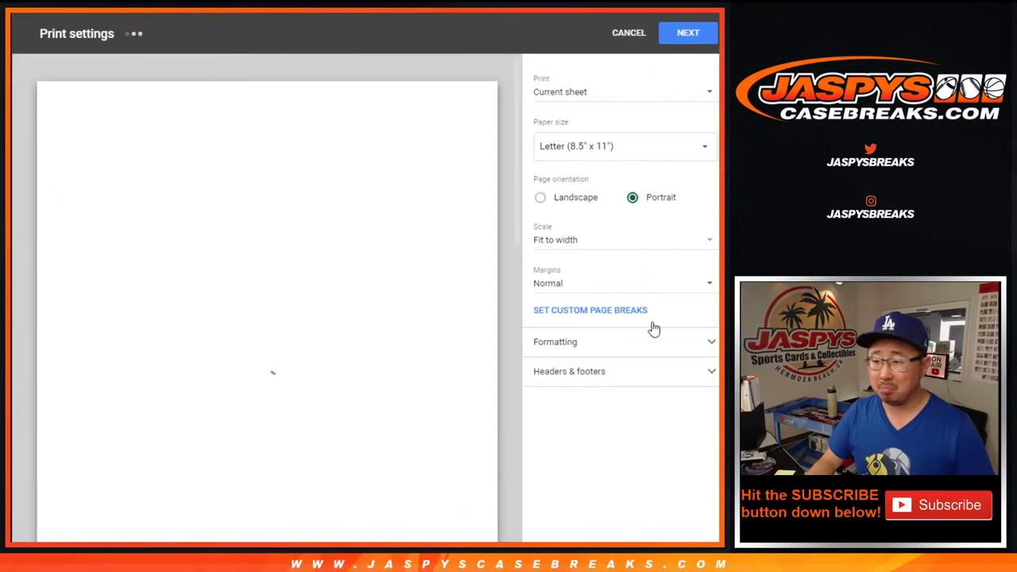
click(573, 373)
click(575, 425)
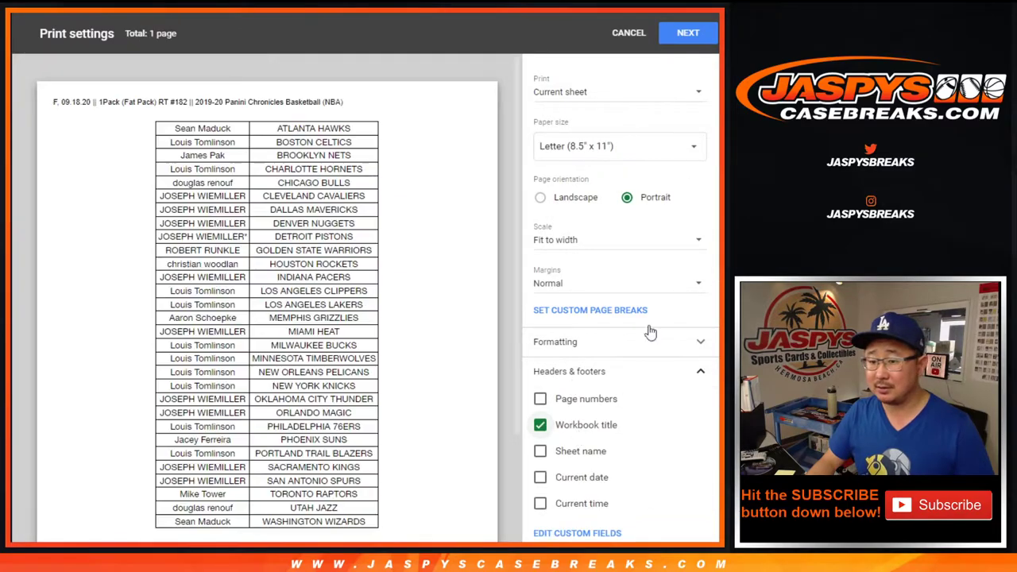
click(687, 34)
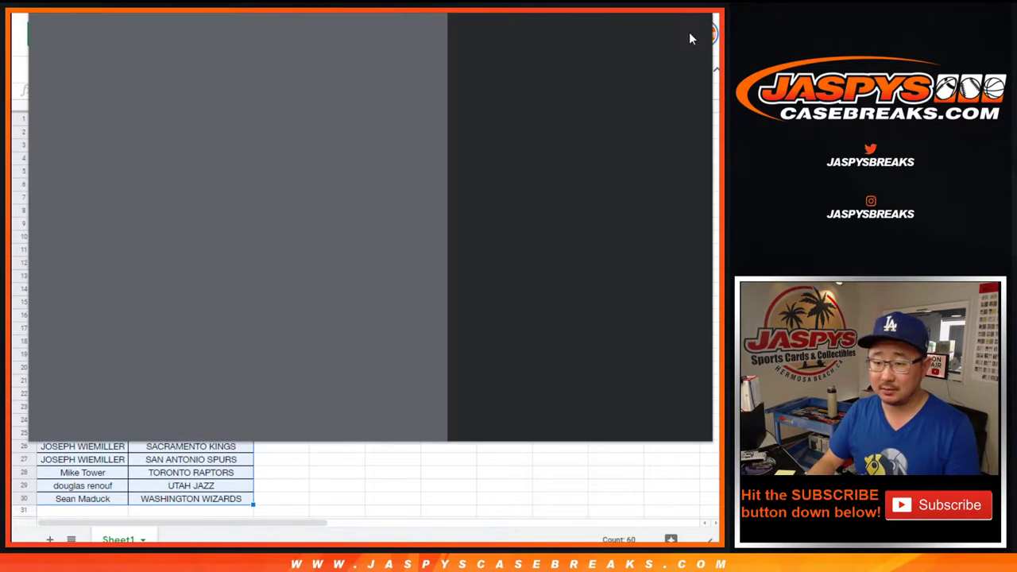
Step: Confirm printing the team sheet in the Chrome print dialog
key(Return)
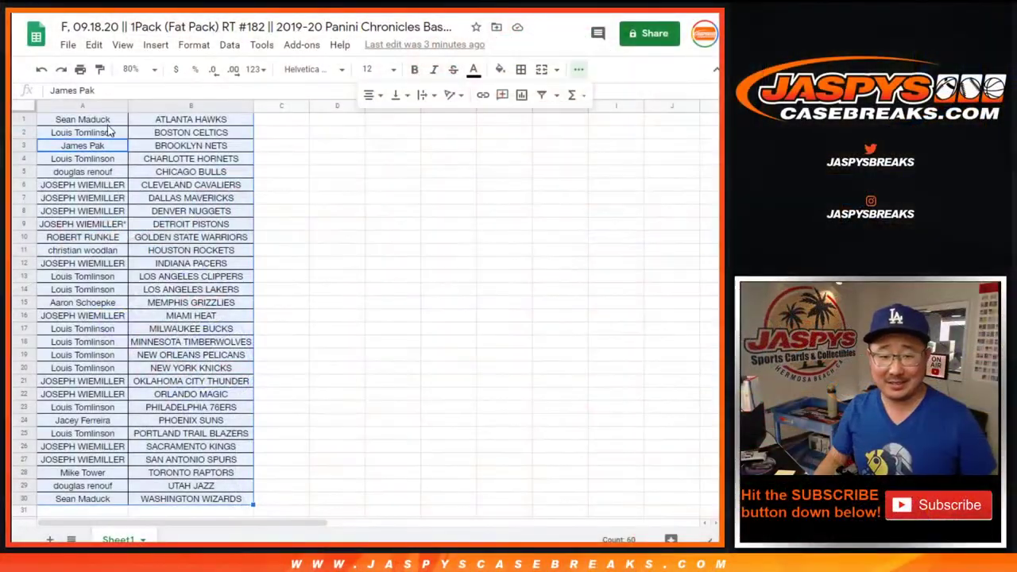
Step: Copy customer names A1:A30 and paste them into the List Randomizer's item box
click(109, 120)
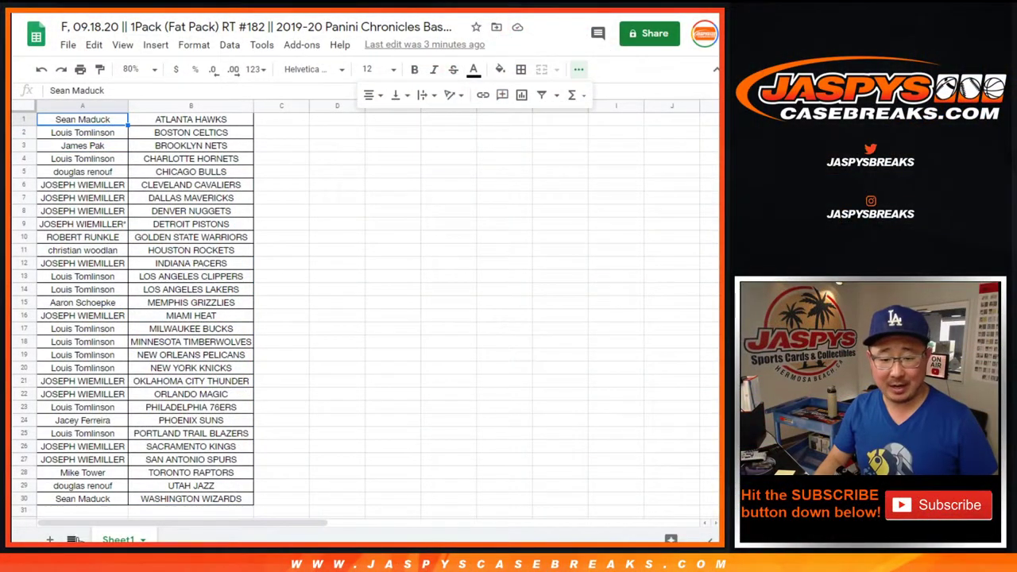
shift+click(83, 504)
key(ctrl+c)
key(ctrl+Tab)
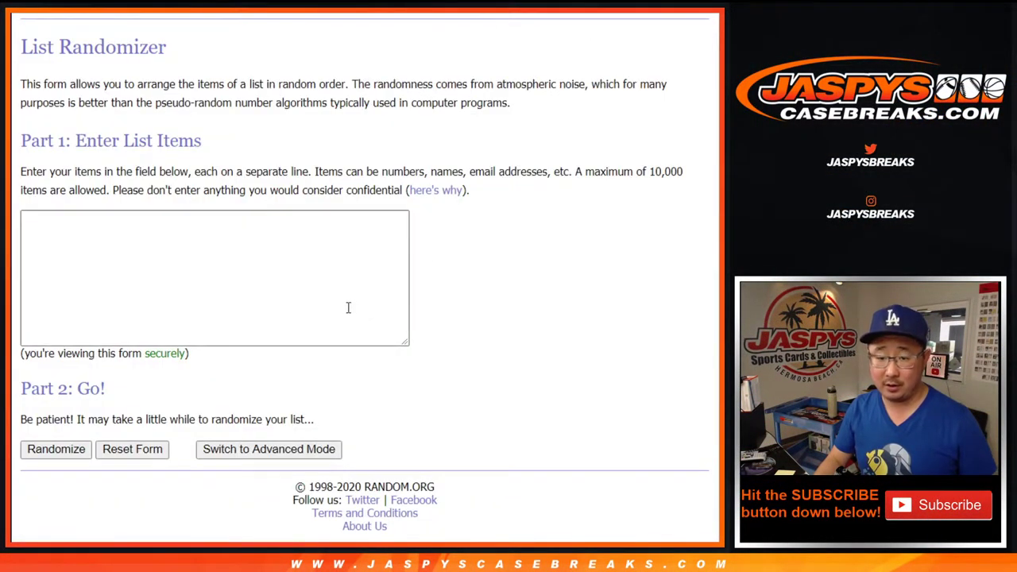
click(347, 307)
key(ctrl+v)
drag(404, 314, 403, 210)
Step: Roll two dice on the Dice Roller for a 5 and 6 total of 11
key(ctrl+Tab)
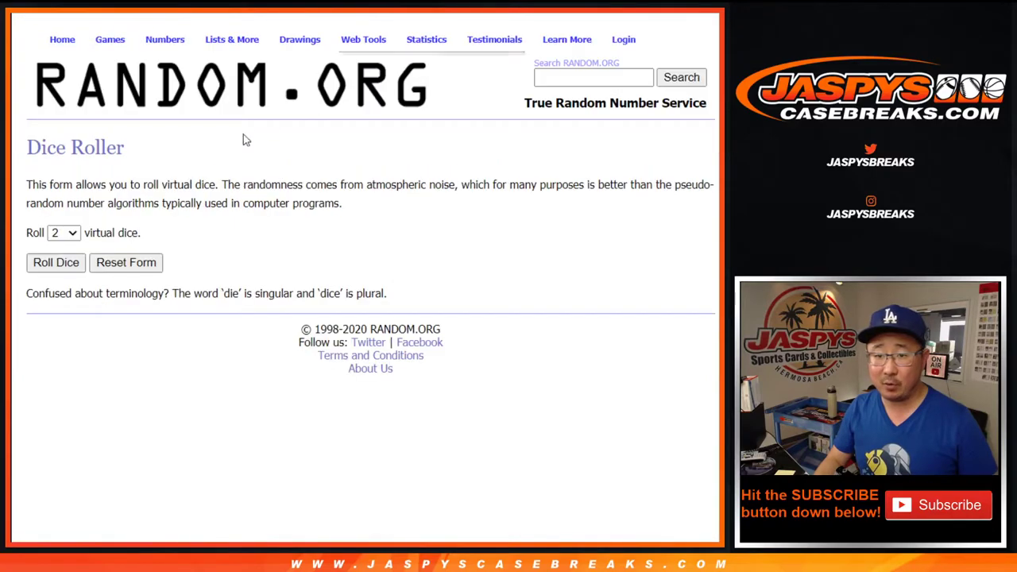
click(55, 263)
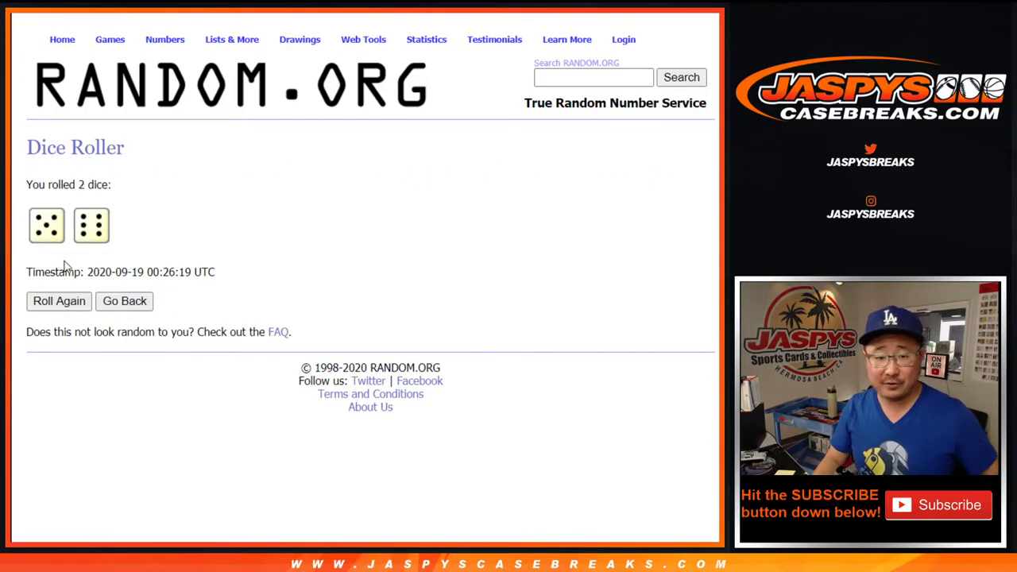
key(ctrl+Tab)
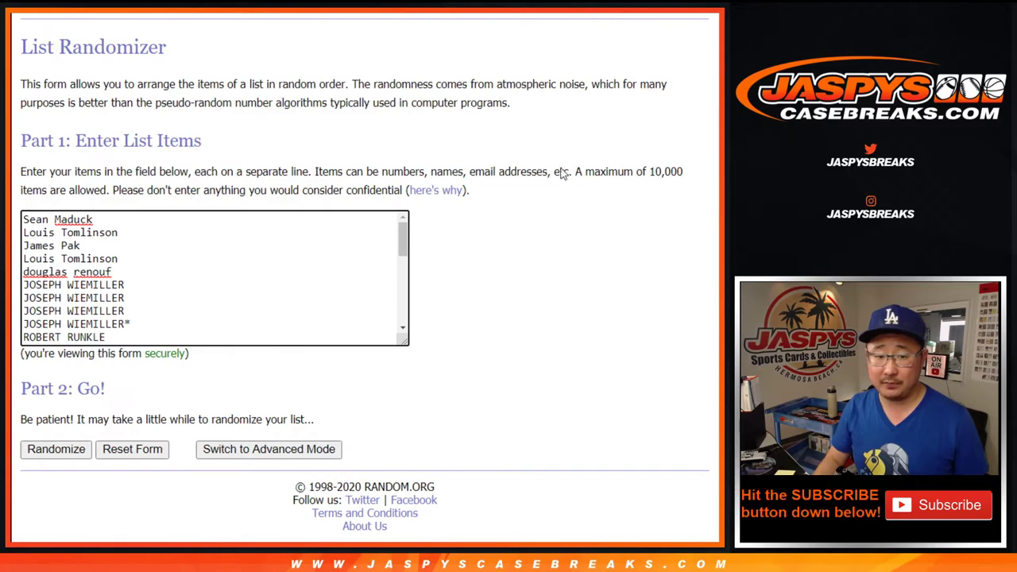
Step: Randomize the 30-name list until it reads 11 times, matching the dice total
click(38, 455)
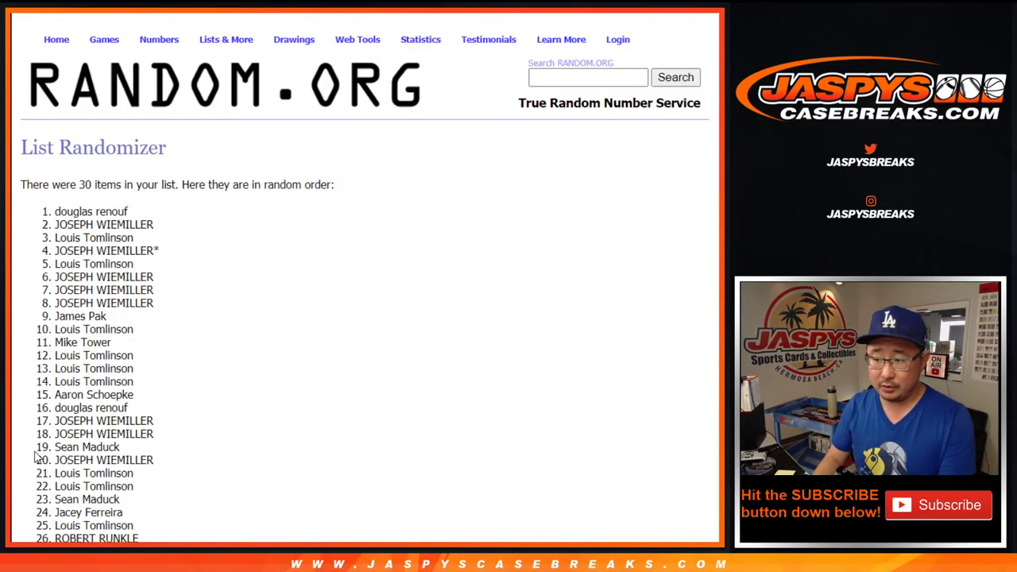
scroll(36, 455, down, 3)
click(43, 450)
scroll(35, 454, down, 3)
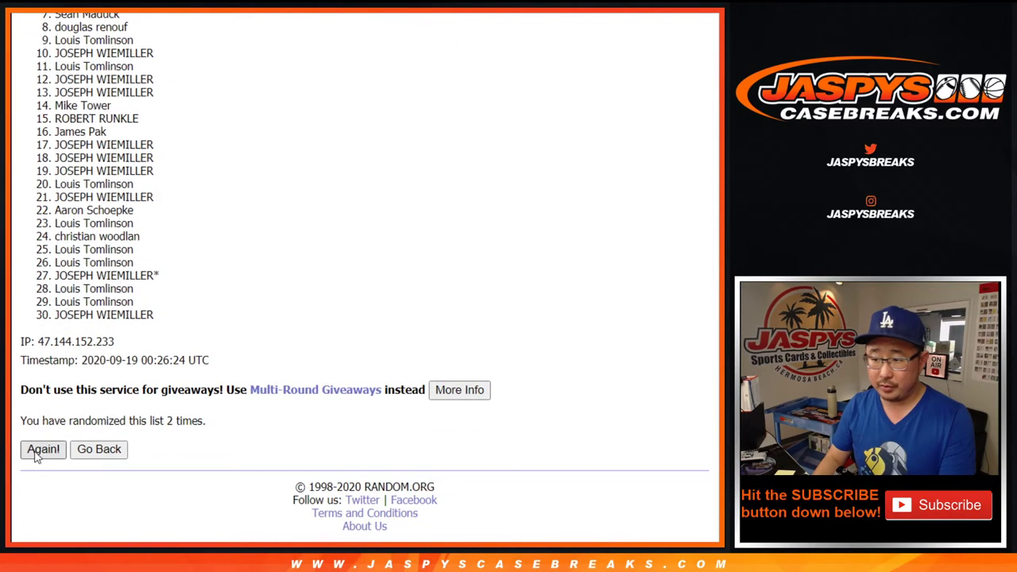
click(43, 450)
scroll(35, 454, down, 3)
click(43, 449)
scroll(35, 455, down, 3)
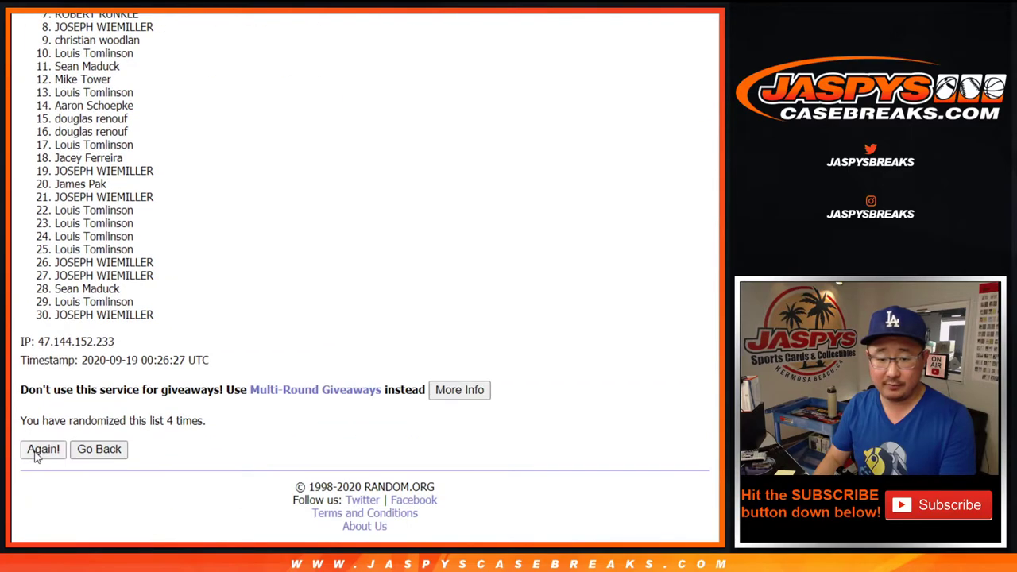
click(43, 449)
scroll(35, 455, down, 3)
click(43, 450)
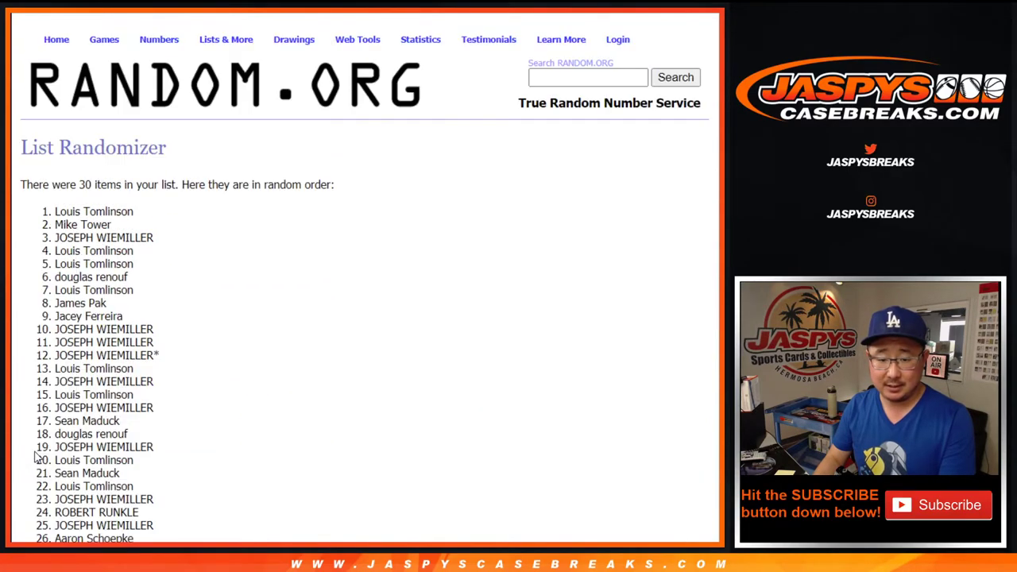
scroll(35, 454, down, 3)
click(43, 449)
scroll(35, 454, down, 3)
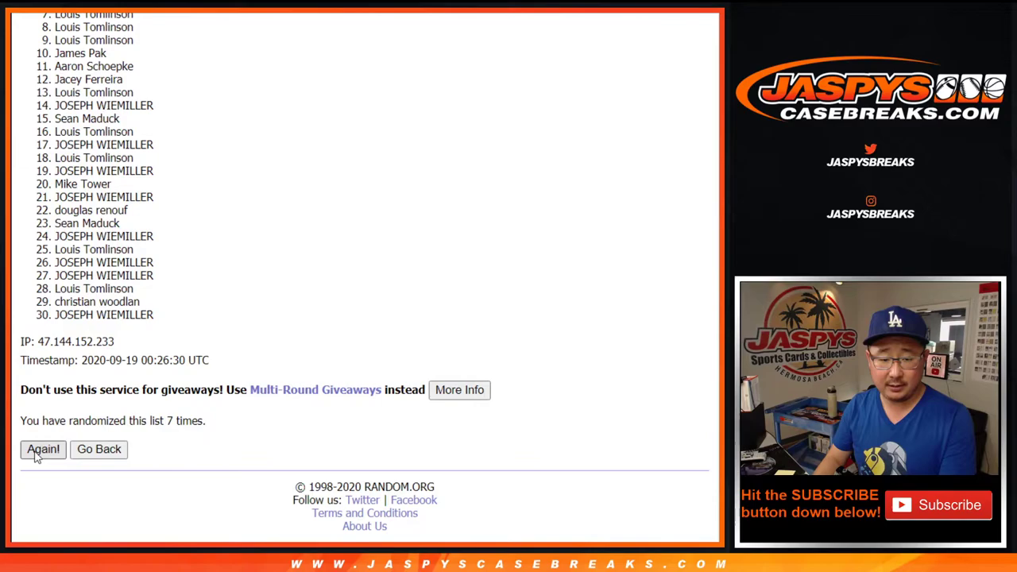
click(43, 449)
scroll(35, 454, down, 3)
click(43, 450)
scroll(35, 455, down, 3)
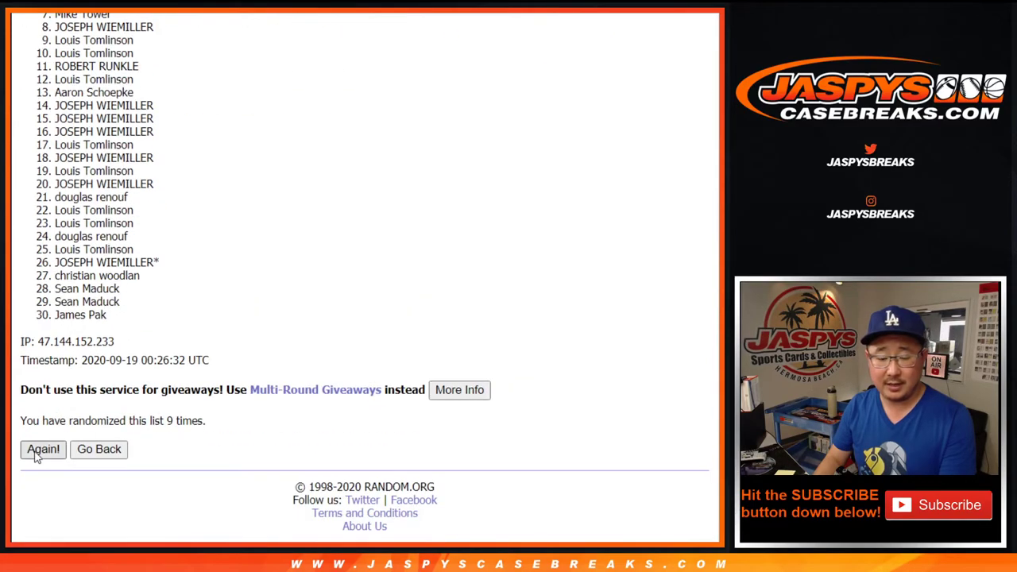
click(43, 449)
scroll(35, 455, down, 3)
key(Return)
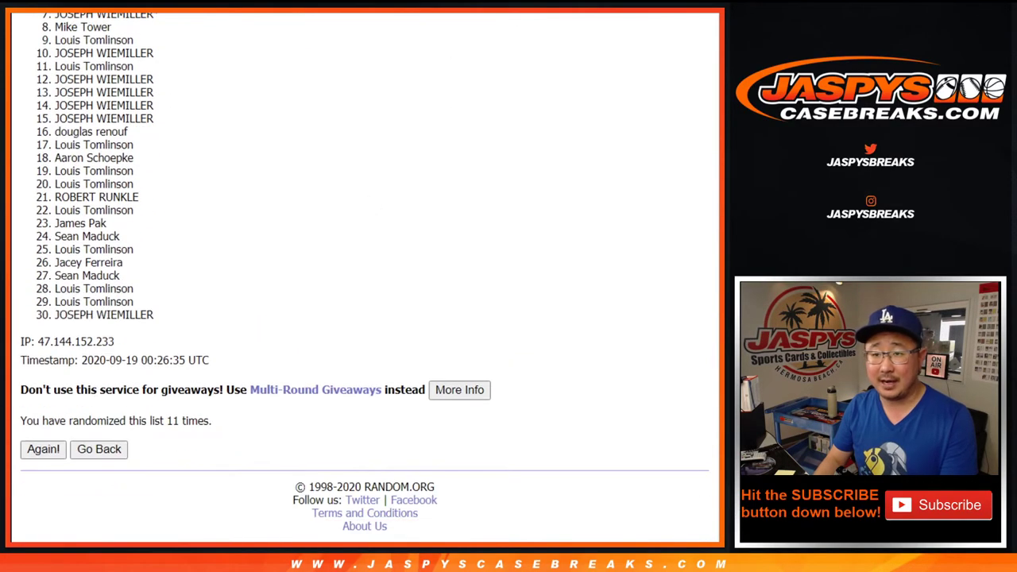
key(ctrl+Tab)
key(ctrl+Tab)
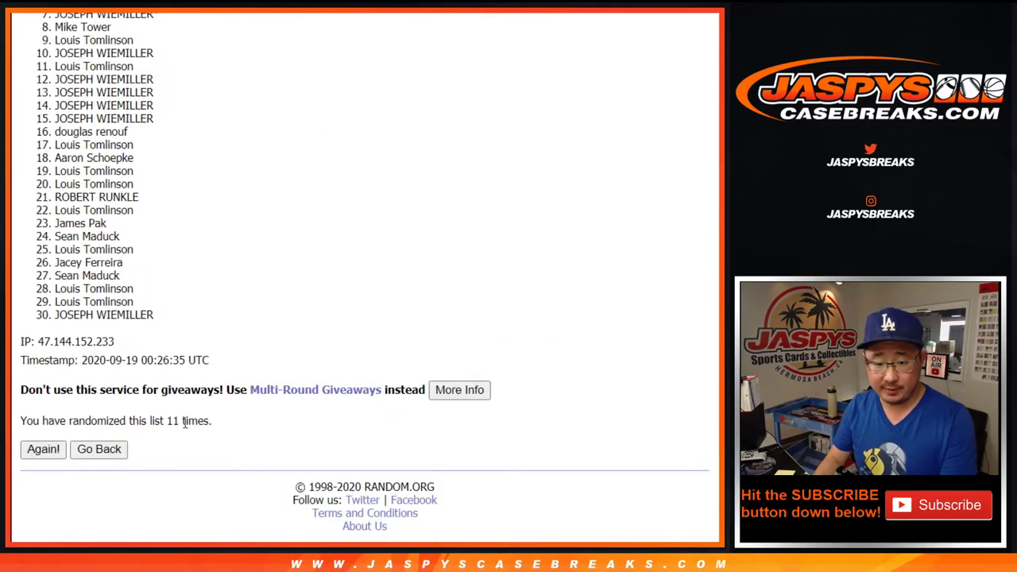
Step: Highlight entries 1 through 4 at the top of the final shuffled name list
scroll(715, 248, up, 1)
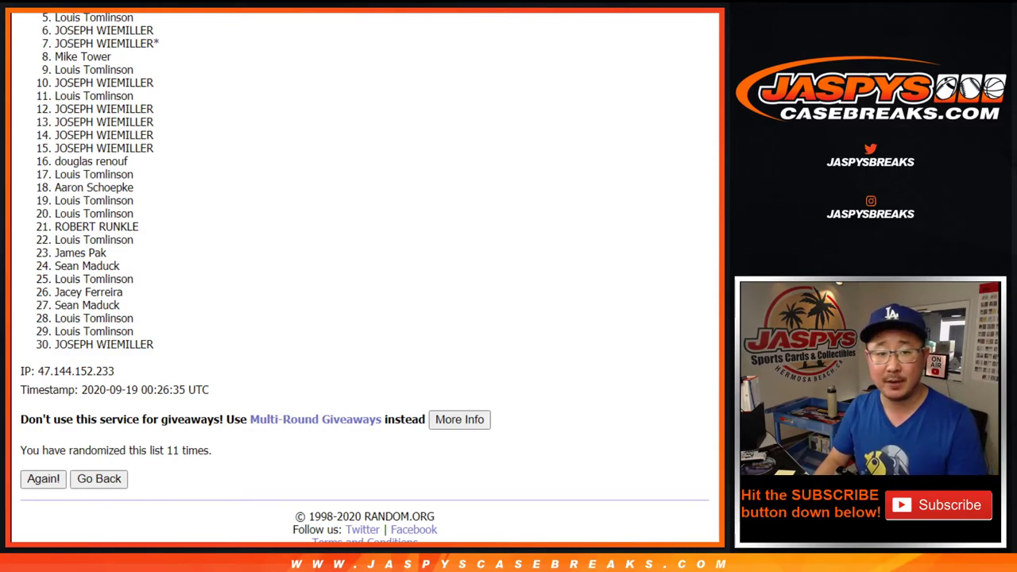
scroll(364, 278, up, 2)
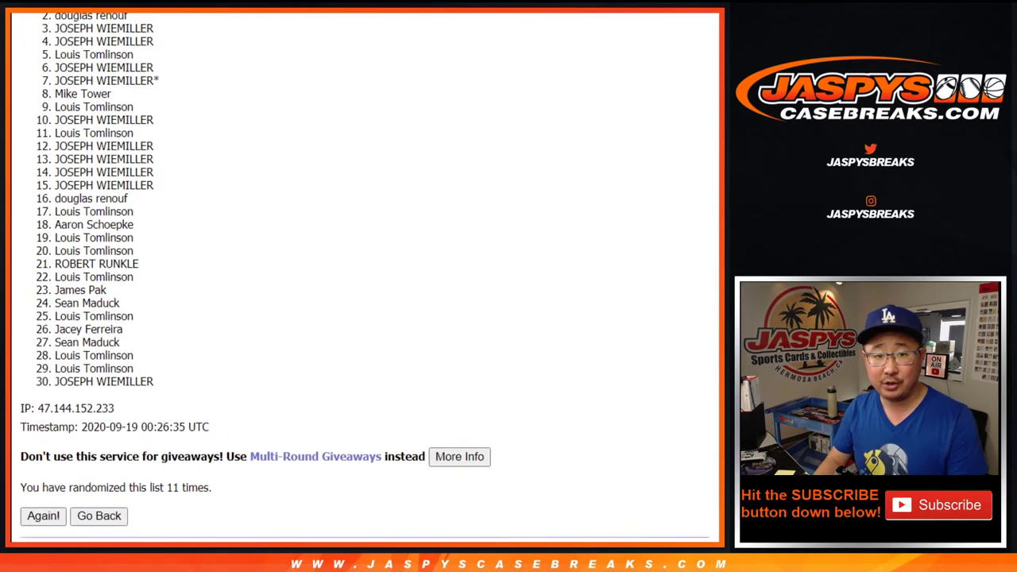
scroll(365, 278, up, 1)
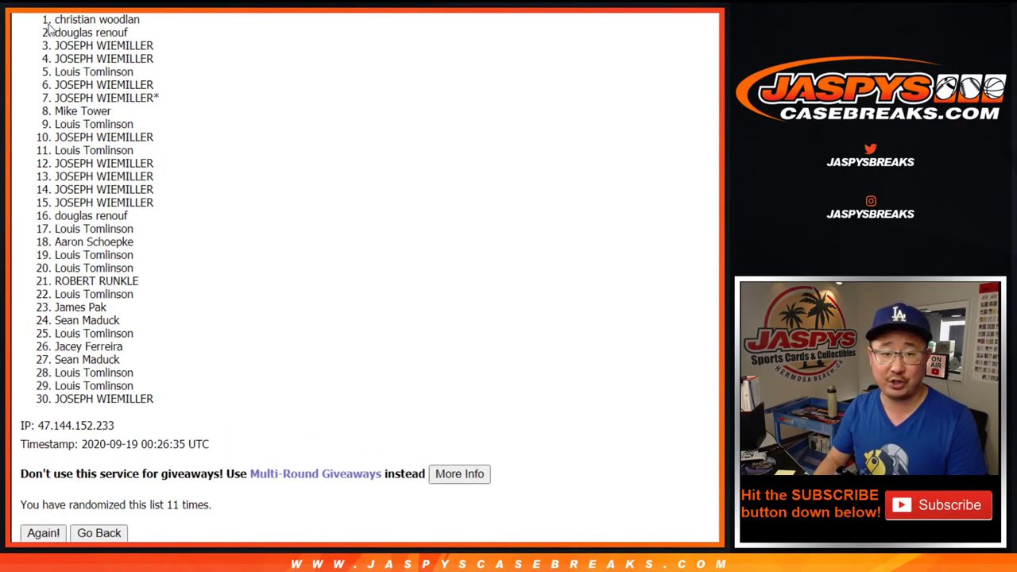
drag(56, 18, 158, 77)
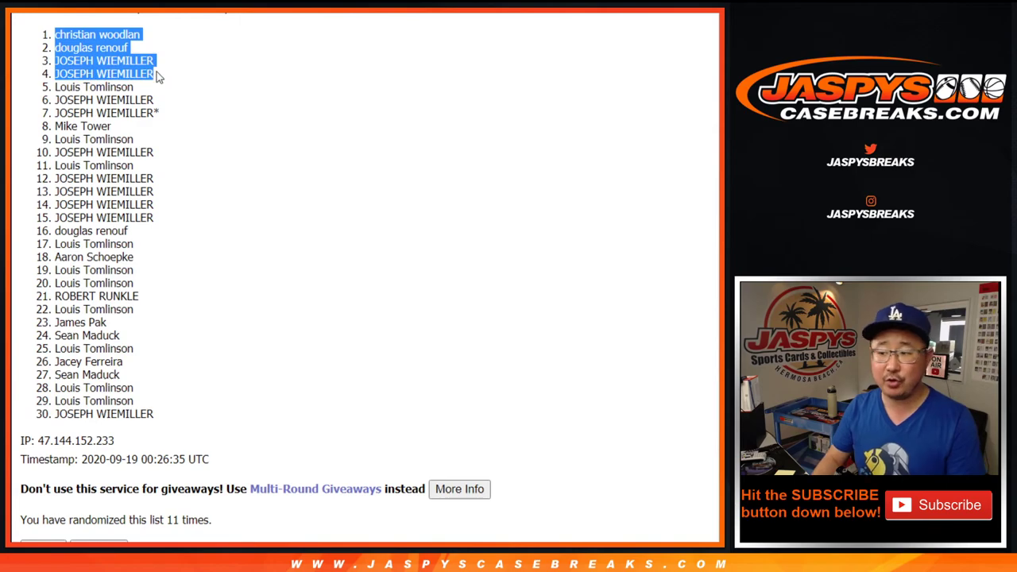